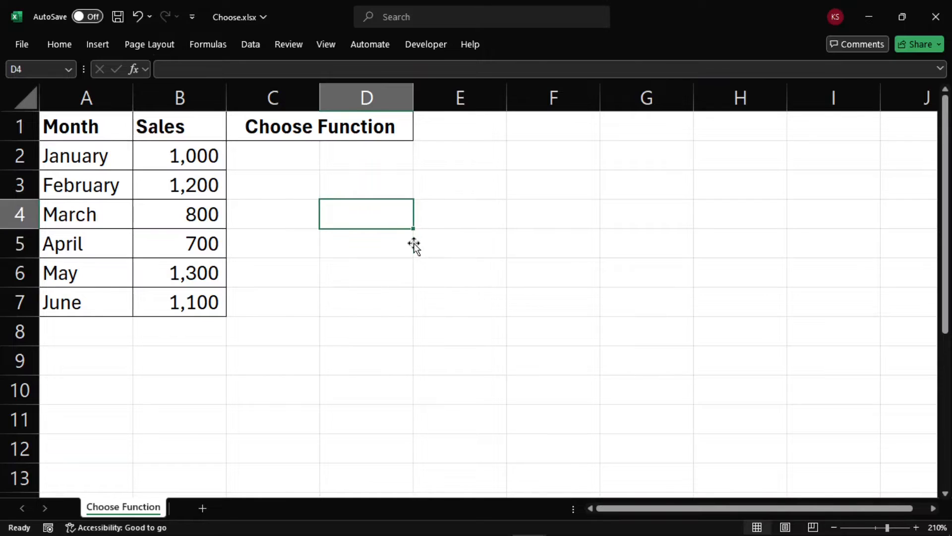
{"action": "key", "text": "Left"}
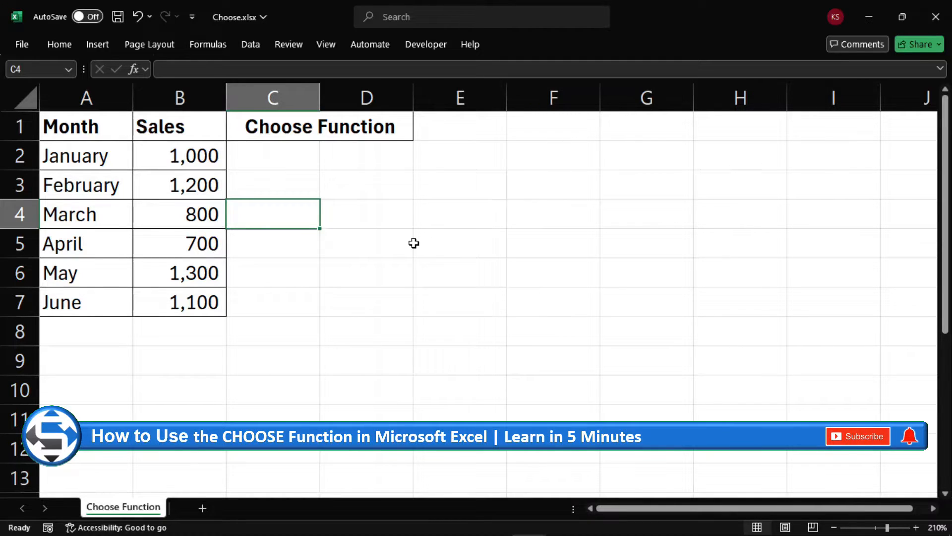
{"action": "key", "text": "Left"}
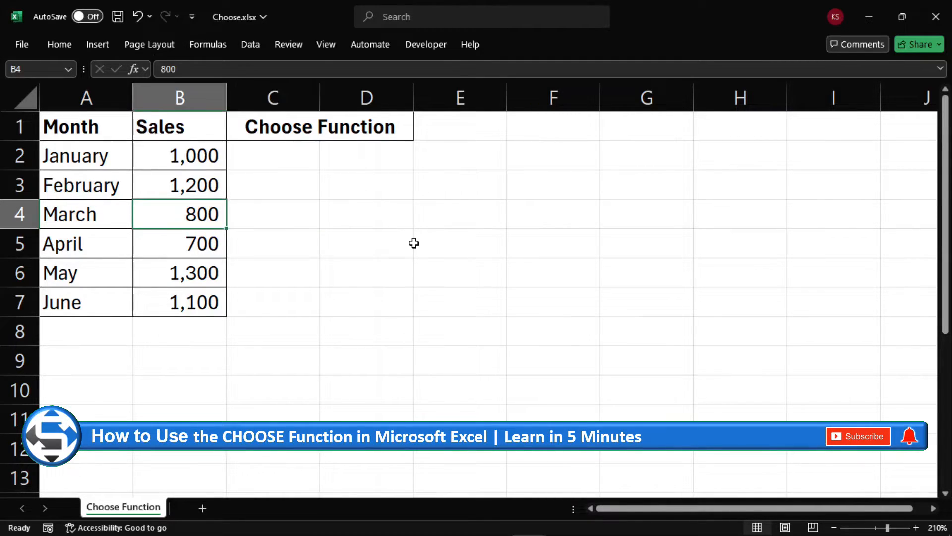
{"action": "key", "text": "Down"}
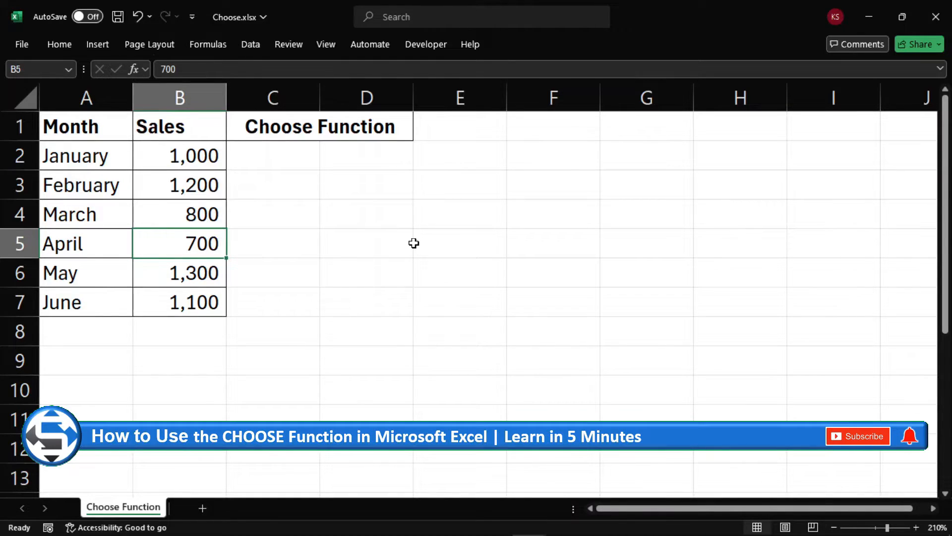
{"action": "key", "text": "Left"}
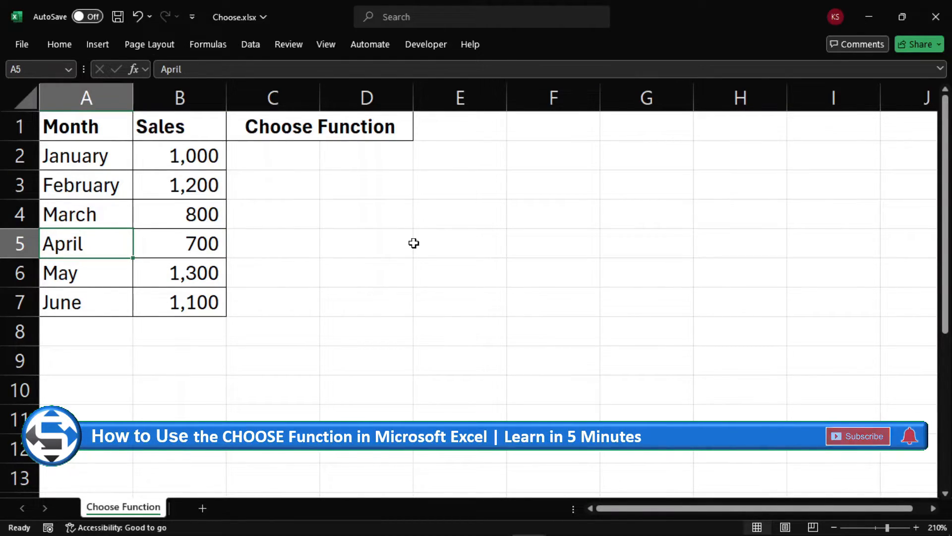
{"action": "key", "text": "Right"}
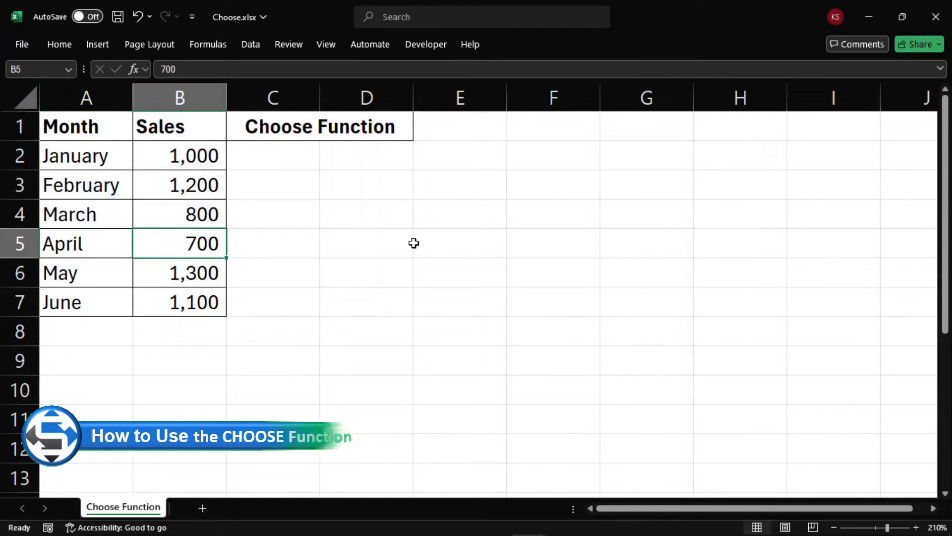
{"action": "key", "text": "Right"}
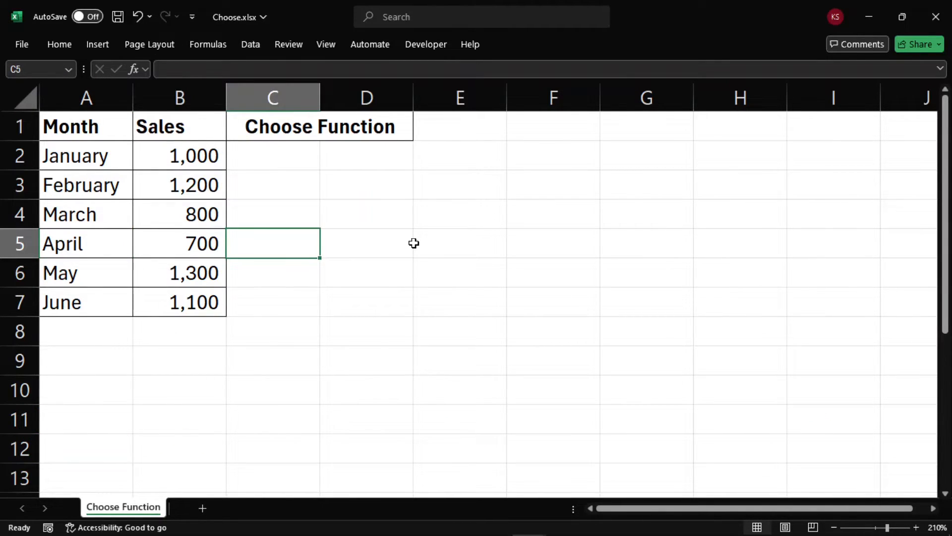
{"action": "key", "text": "Left"}
{"action": "key", "text": "Left"}
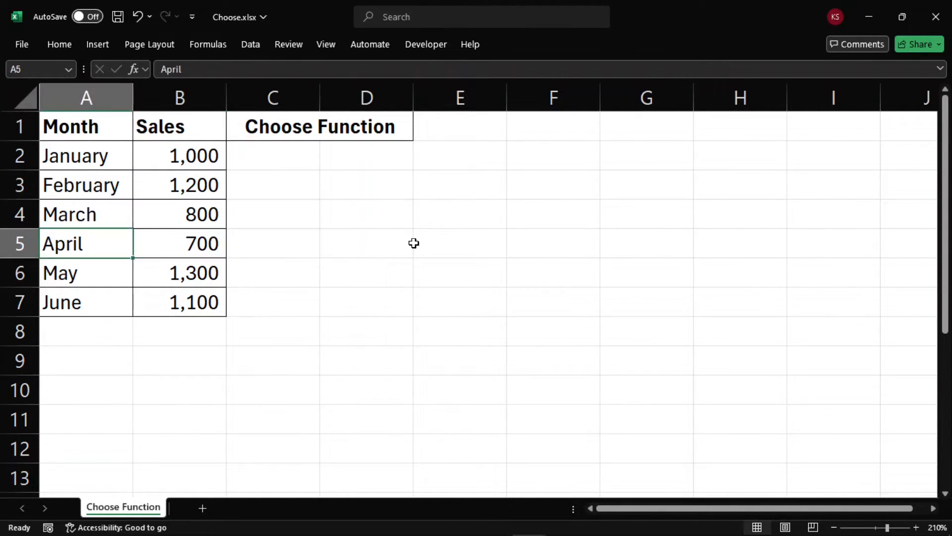
Examine the month names in A2:A7 and the corresponding sales figures in B2:B7.
{"action": "key", "text": "Up"}
{"action": "key", "text": "Up"}
{"action": "key", "text": "Up"}
{"action": "key", "text": "shift+Down"}
{"action": "key", "text": "shift+Down"}
{"action": "key", "text": "shift+Down"}
{"action": "key", "text": "shift+Down"}
{"action": "key", "text": "shift+Down"}
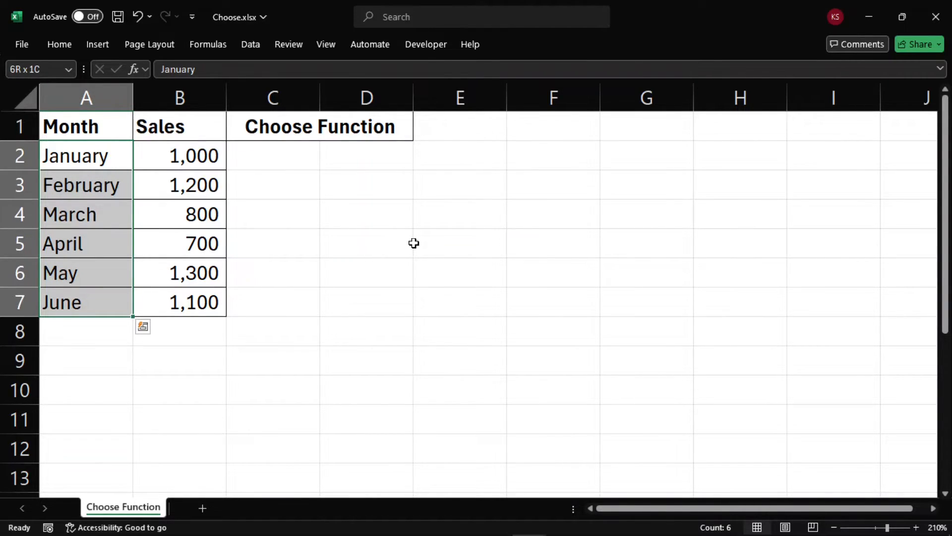
{"action": "key", "text": "Right"}
{"action": "key", "text": "shift+Down"}
{"action": "key", "text": "shift+Down"}
{"action": "key", "text": "shift+Down"}
{"action": "key", "text": "shift+Down"}
{"action": "key", "text": "shift+Down"}
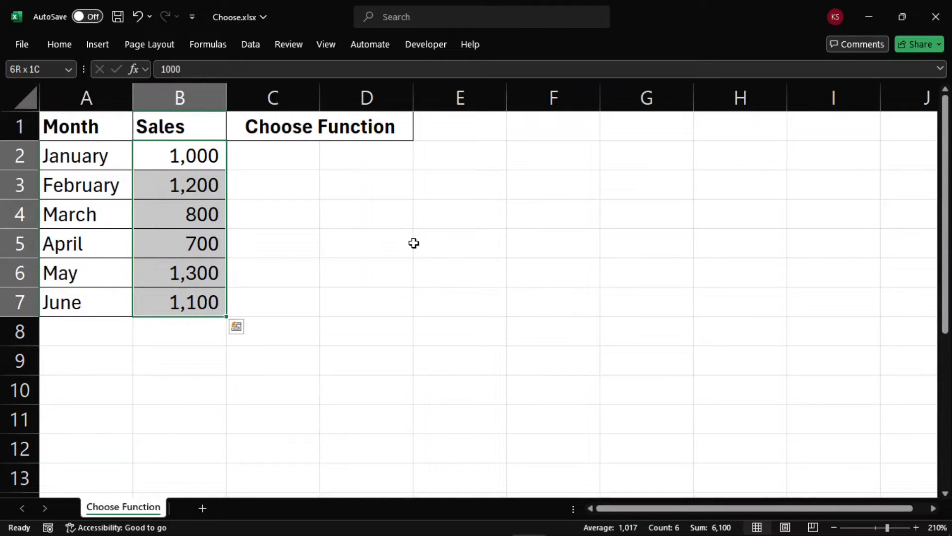
{"action": "key", "text": "Right"}
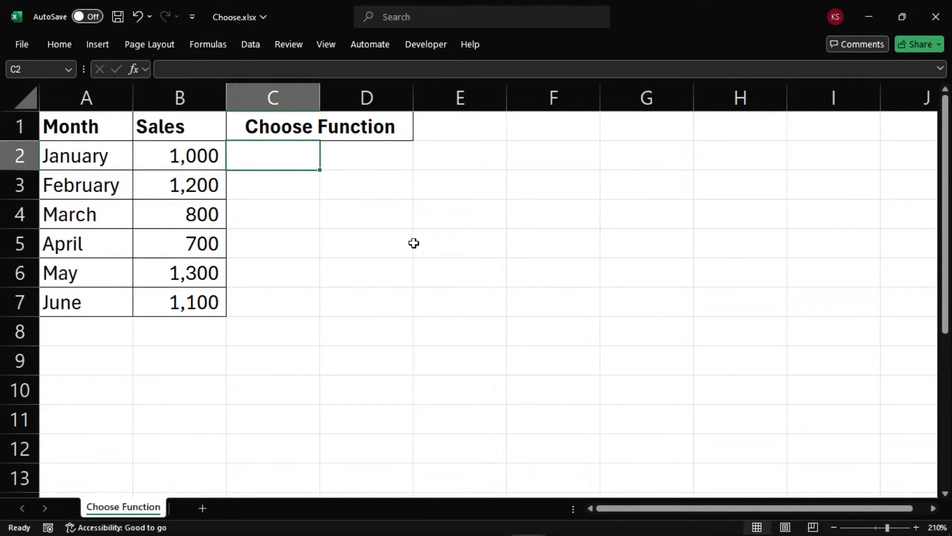
{"action": "key", "text": "Down"}
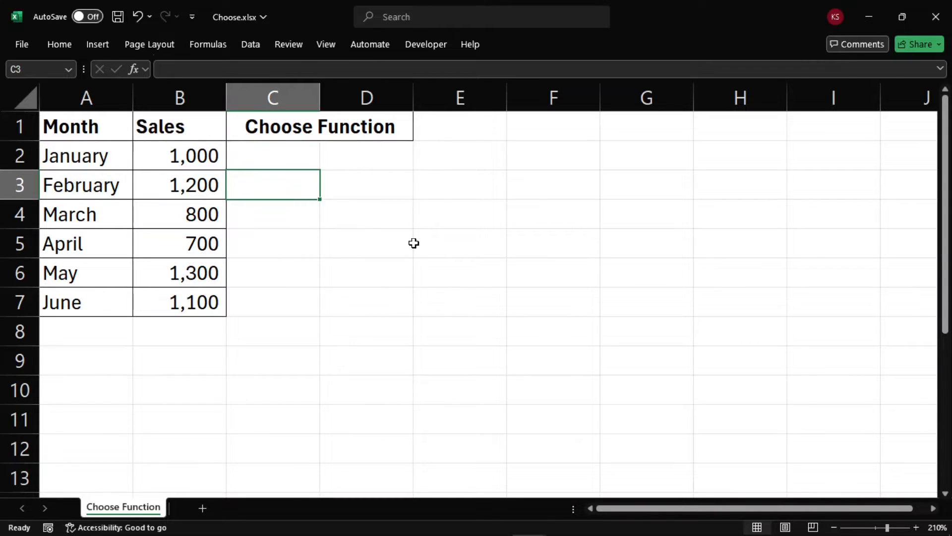
{"action": "key", "text": "Right"}
{"action": "type", "text": "="}
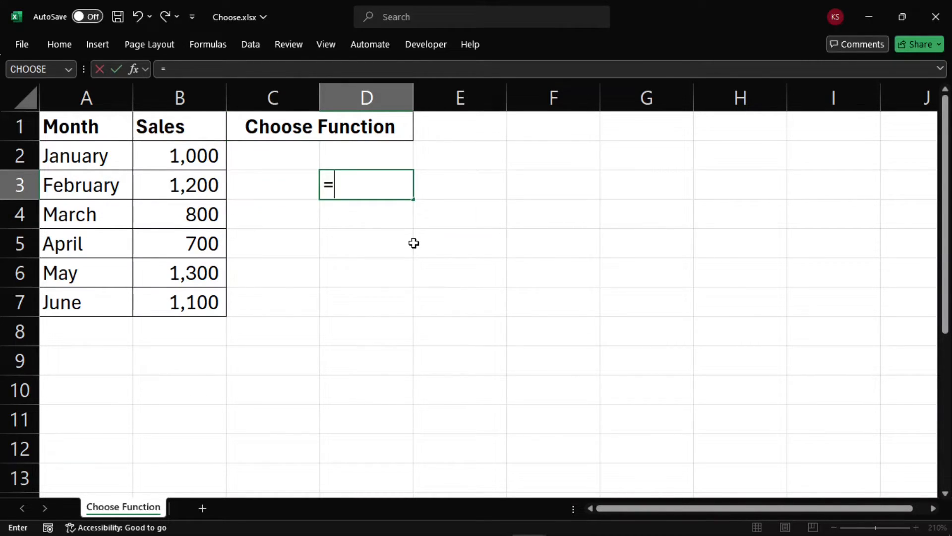
{"action": "type", "text": "choo"}
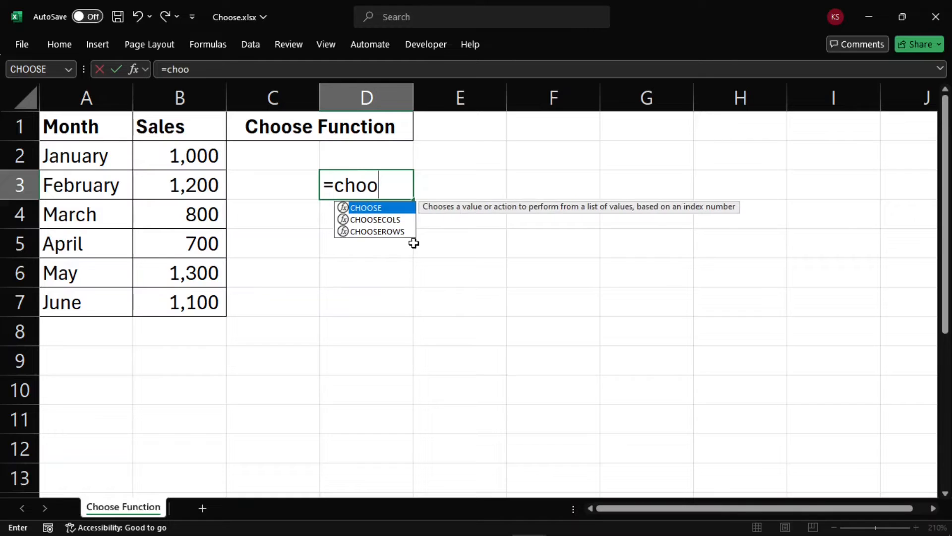
{"action": "key", "text": "Tab"}
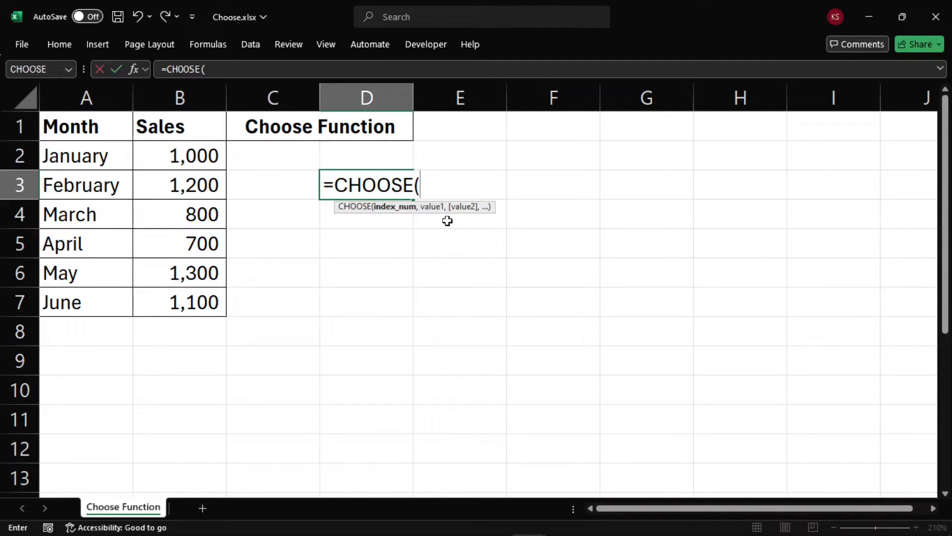
{"action": "key", "text": "Escape"}
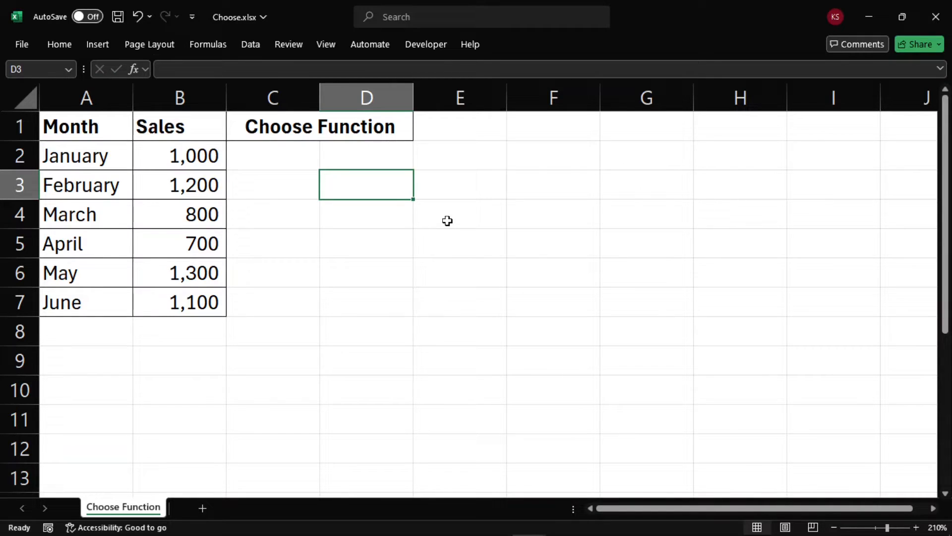
Enter the formula =CHOOSE(C2, "January", "February", "March", "April", "May", "June") in cell D2.
{"action": "key", "text": "Up"}
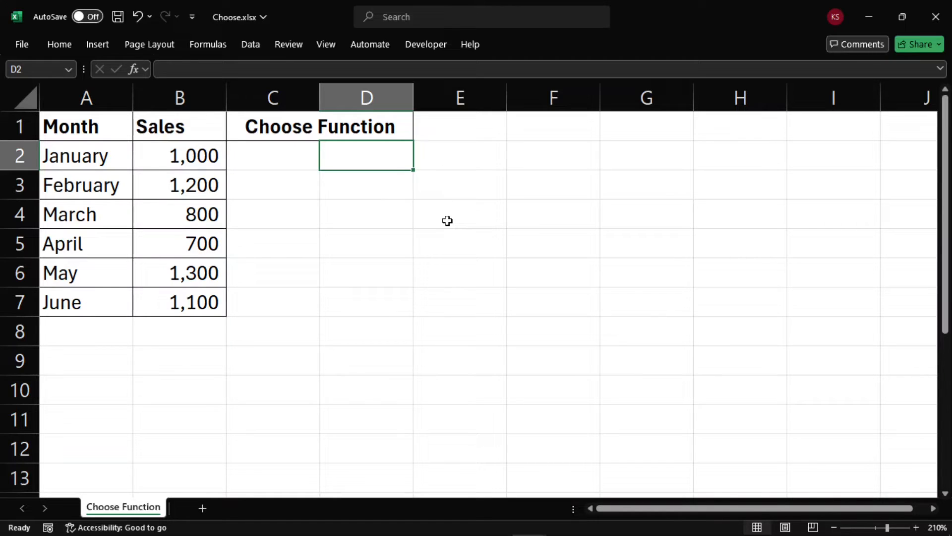
{"action": "type", "text": "="}
{"action": "key", "text": "Escape"}
{"action": "type", "text": "="}
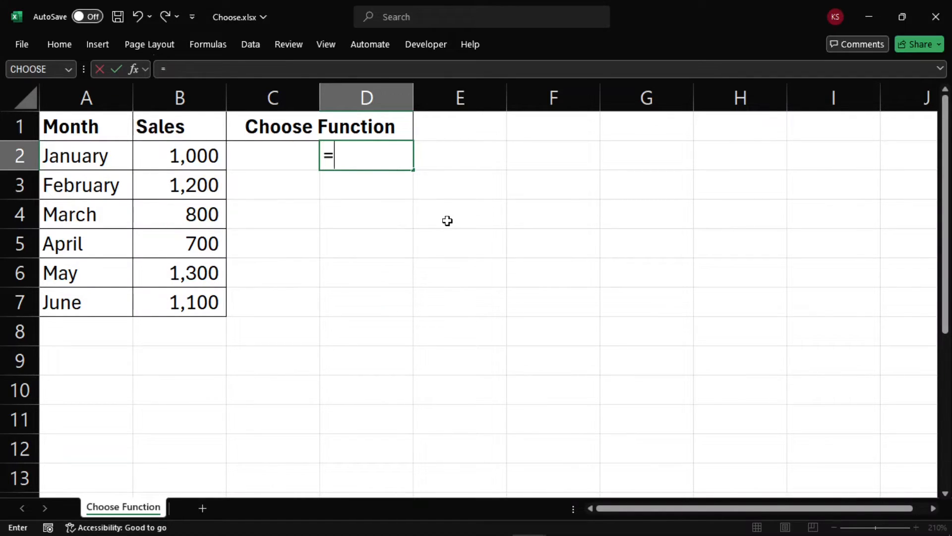
{"action": "type", "text": "cho"}
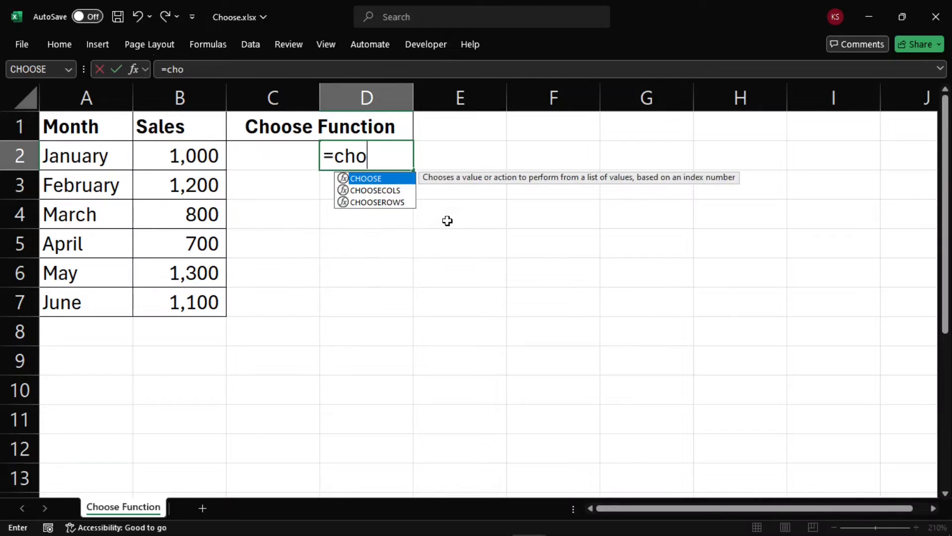
{"action": "key", "text": "Tab"}
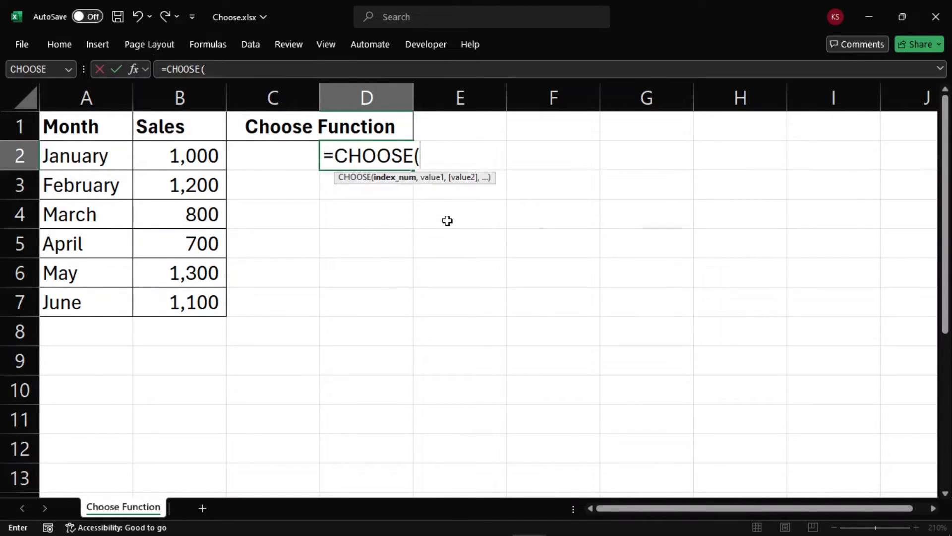
{"action": "type", "text": "C2"}
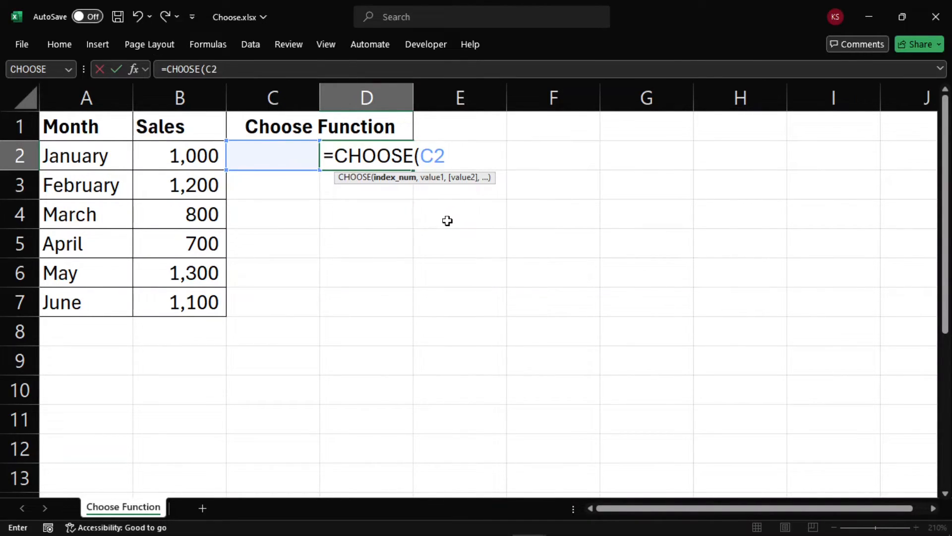
{"action": "type", "text": ", \"Jan"}
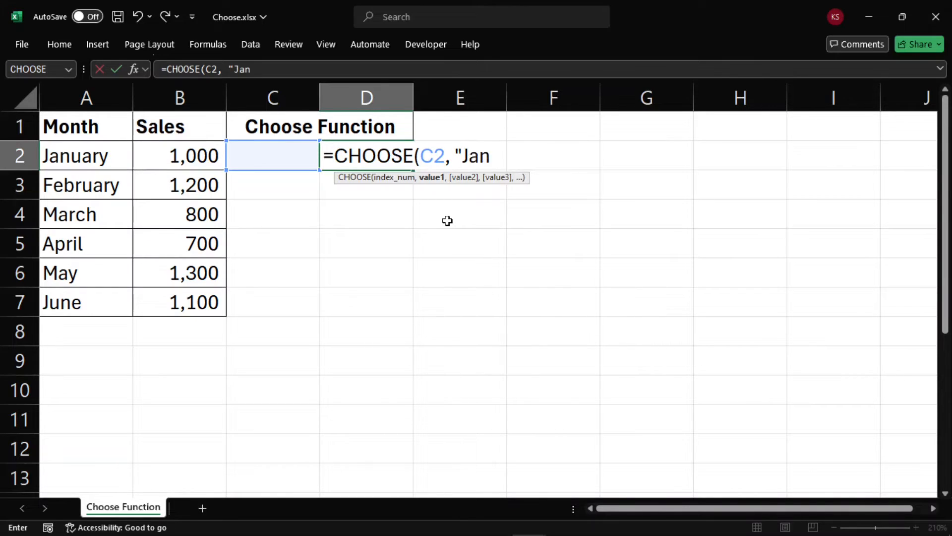
{"action": "type", "text": "uary\","}
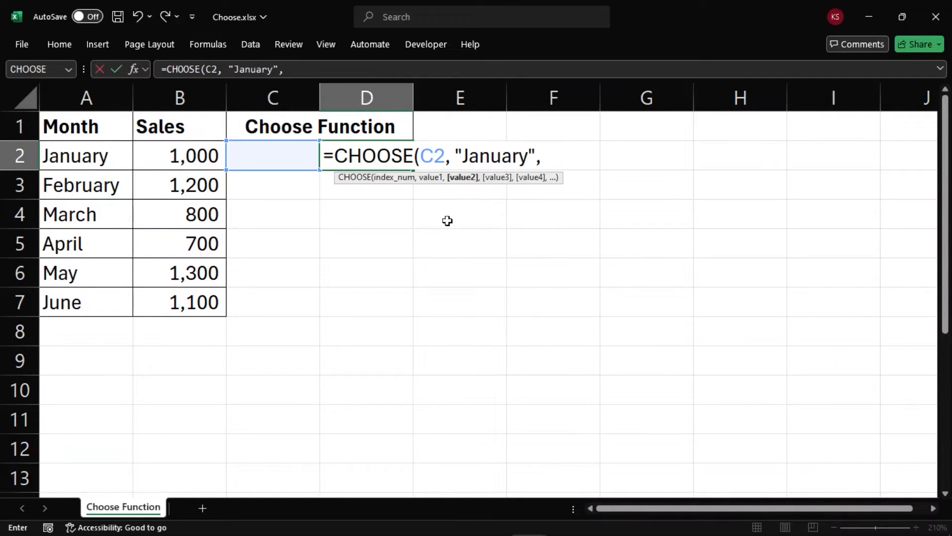
{"action": "type", "text": " \"Feb"}
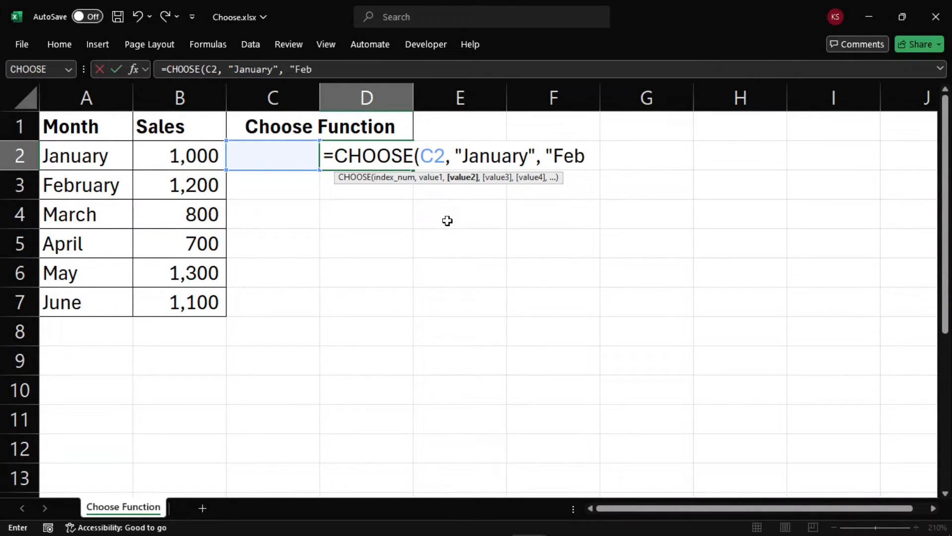
{"action": "type", "text": "ruary\","}
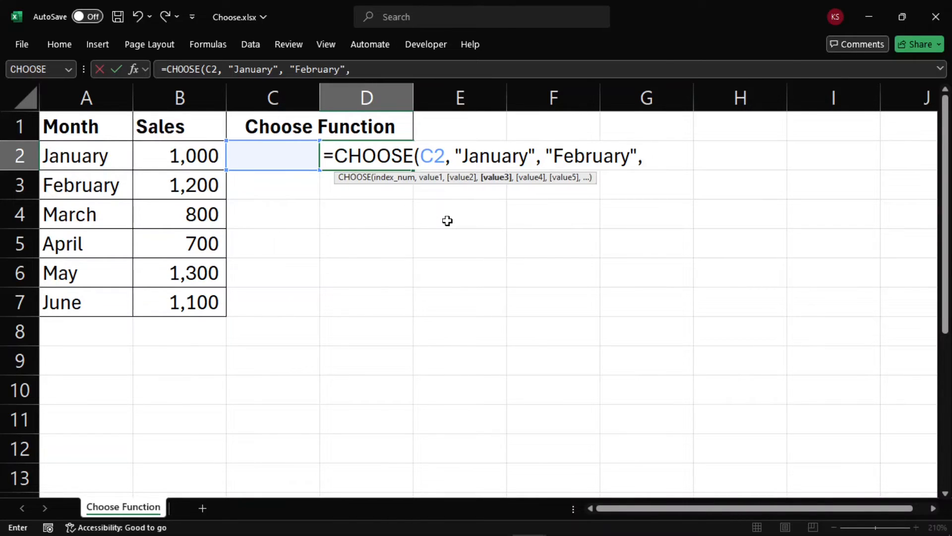
{"action": "type", "text": " \"March\", \""}
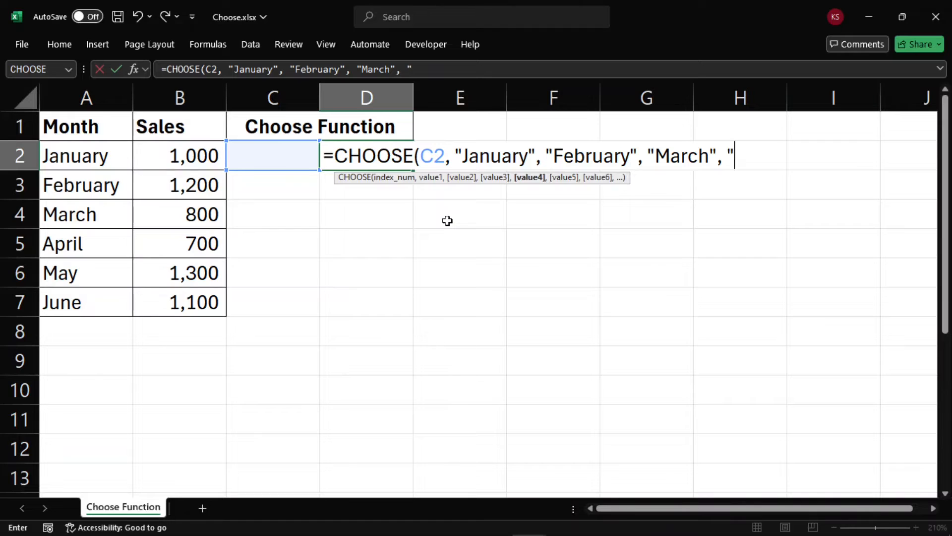
{"action": "type", "text": "April\", "}
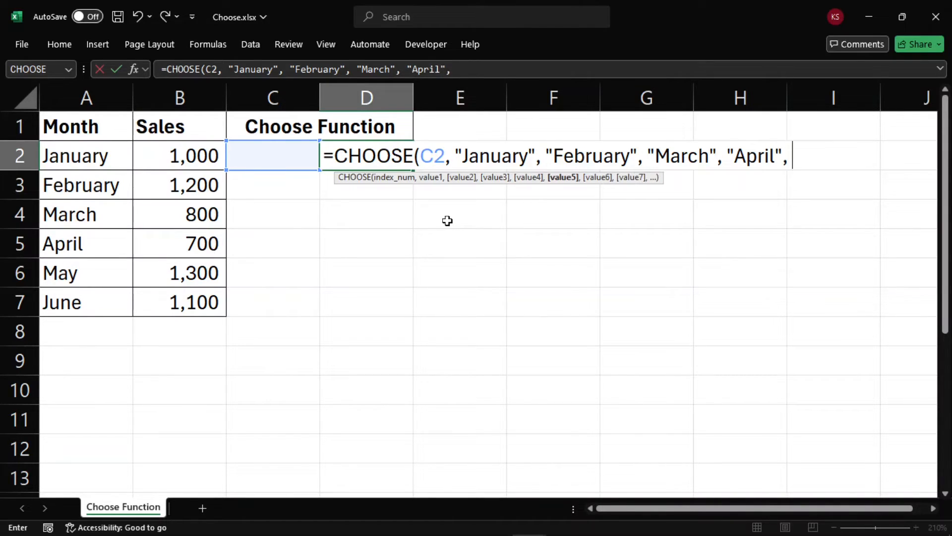
{"action": "type", "text": "\"May\""}
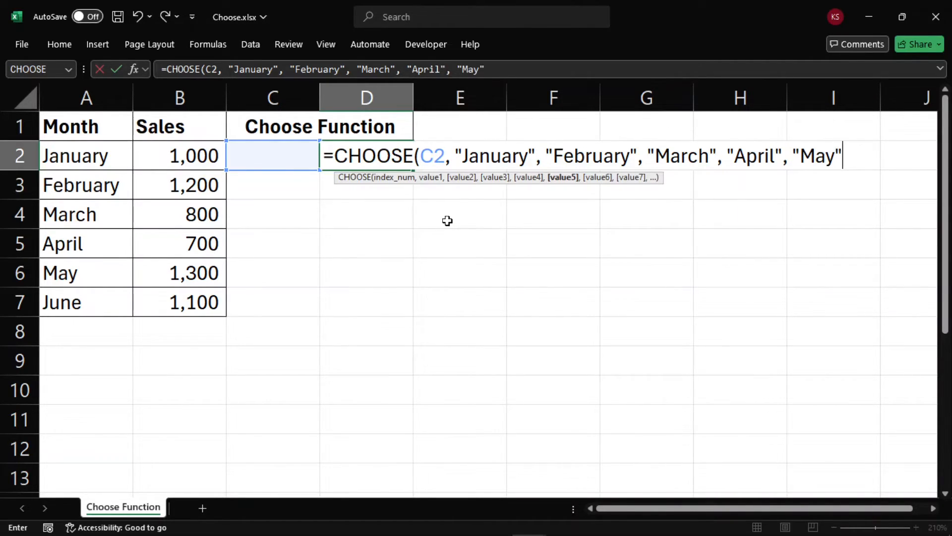
{"action": "type", "text": ", \"June"}
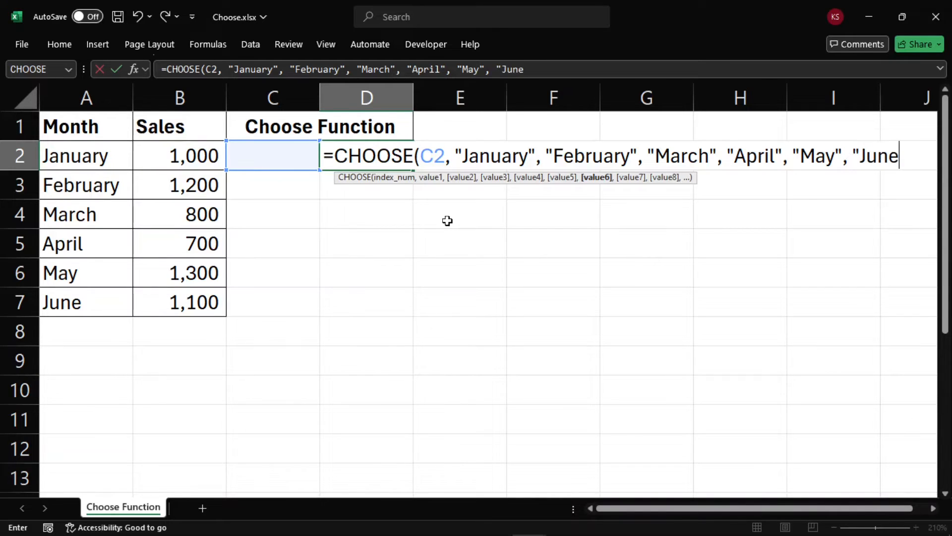
{"action": "type", "text": "\")"}
{"action": "key", "text": "Return"}
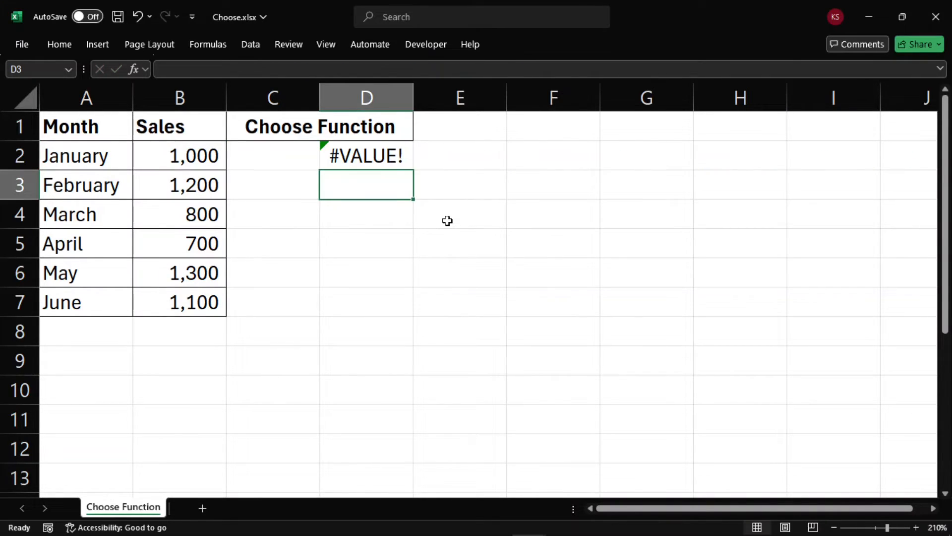
Test the CHOOSE formula by entering the index numbers 3, 1 and 5 one after another in cell C2.
{"action": "key", "text": "Up"}
{"action": "key", "text": "Left"}
{"action": "type", "text": "3"}
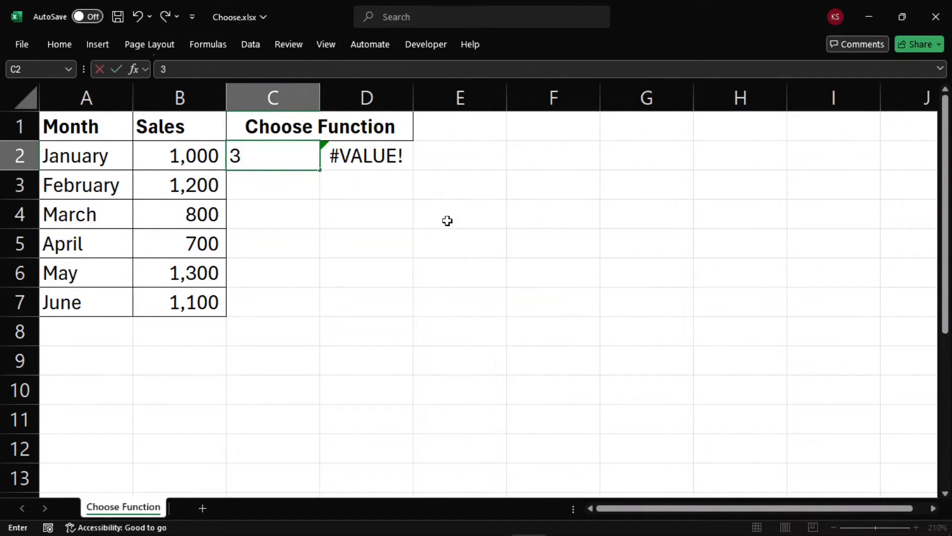
{"action": "key", "text": "Return"}
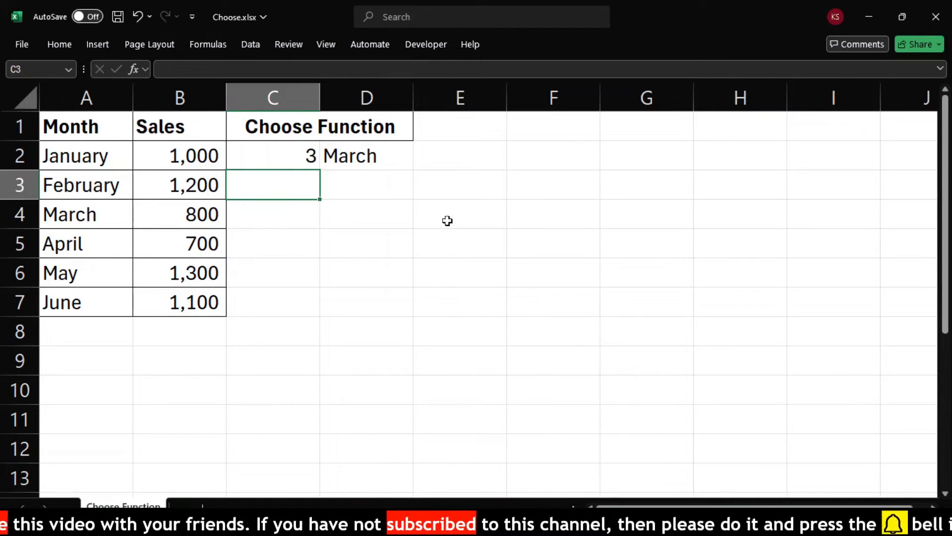
{"action": "key", "text": "Up"}
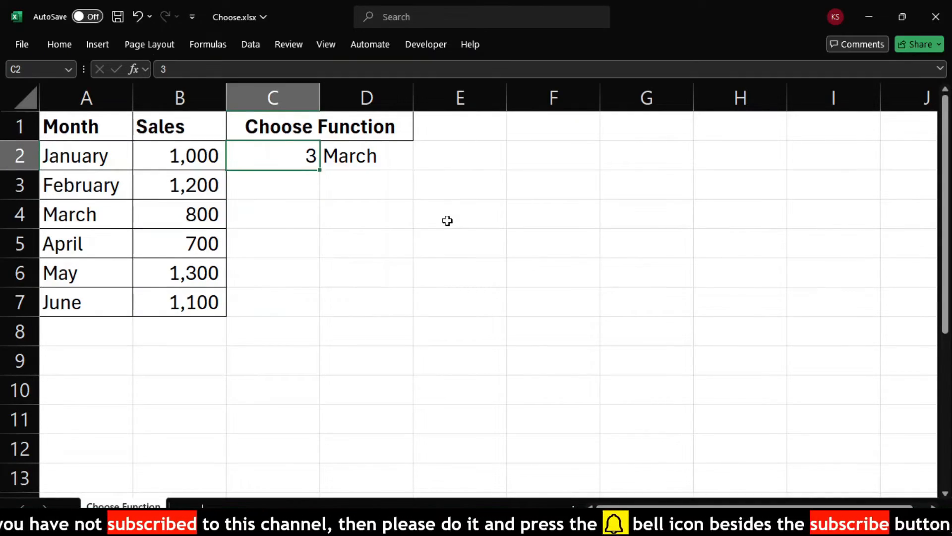
{"action": "type", "text": "1"}
{"action": "key", "text": "Return"}
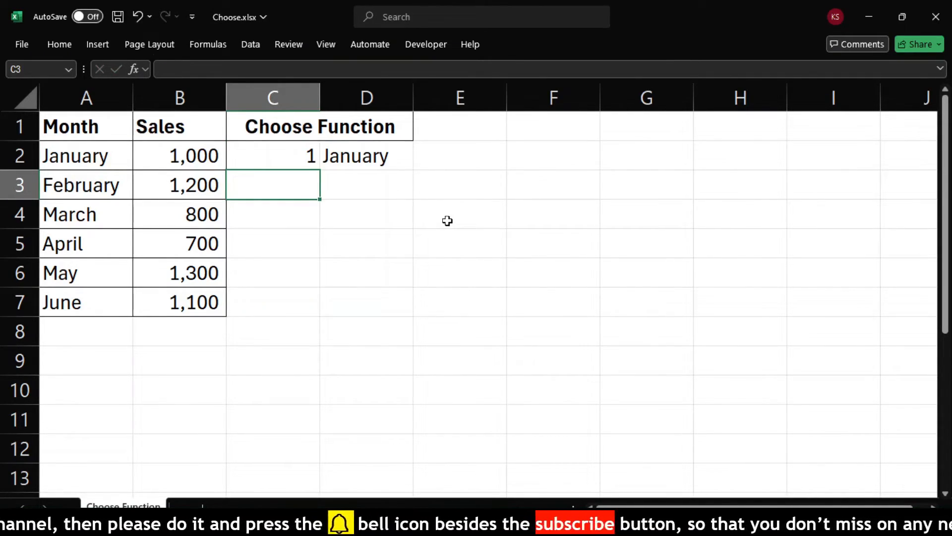
{"action": "key", "text": "Up"}
{"action": "type", "text": "5"}
{"action": "key", "text": "Return"}
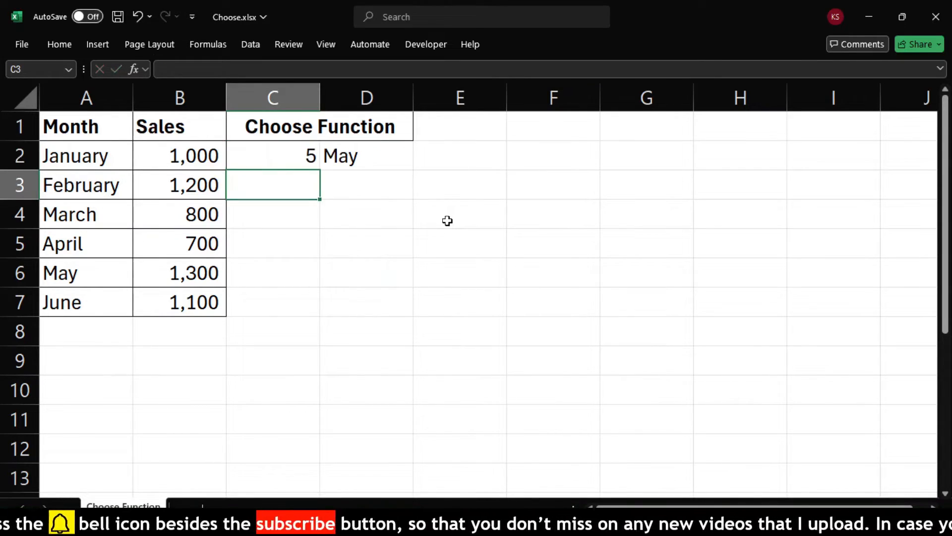
{"action": "key", "text": "Up"}
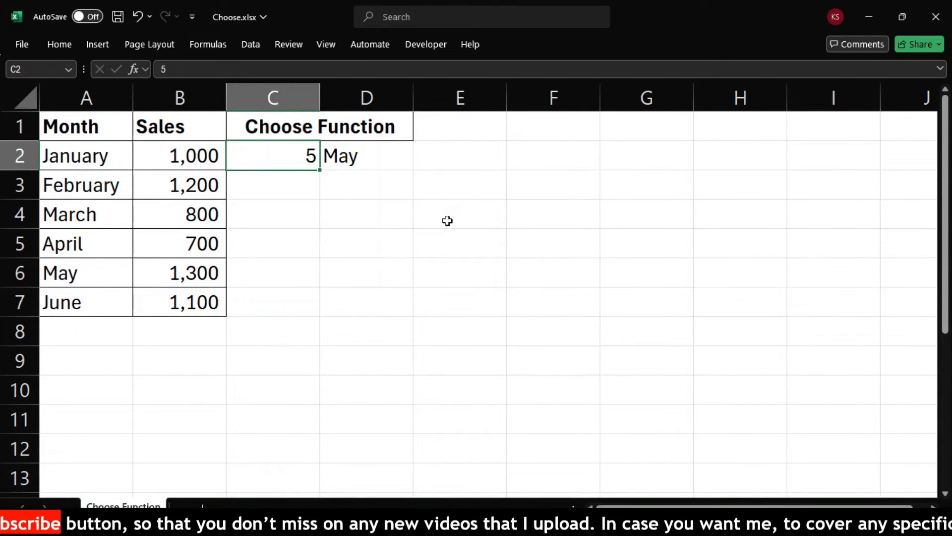
Test the CHOOSE formula further by entering the index numbers 2, 6 and 4 one after another in cell C2.
{"action": "type", "text": "2"}
{"action": "key", "text": "Return"}
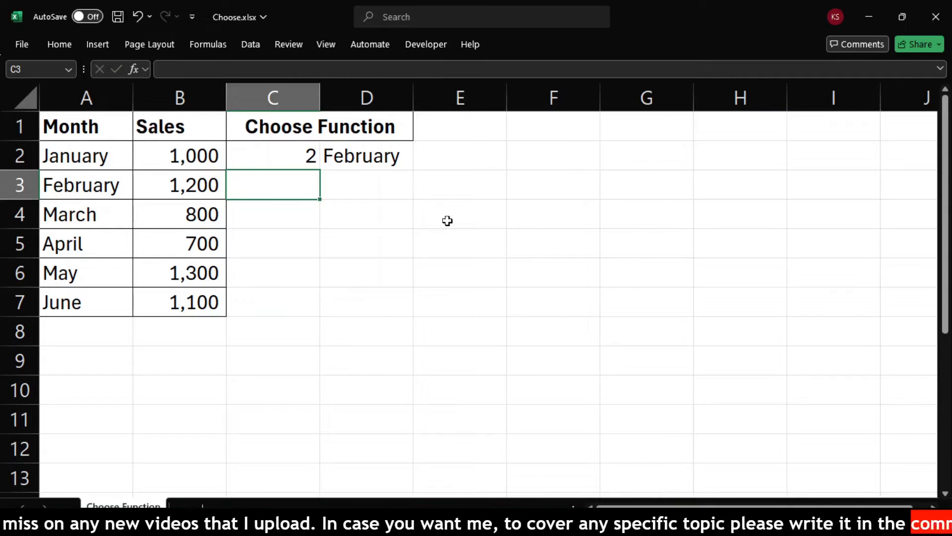
{"action": "key", "text": "Up"}
{"action": "type", "text": "6"}
{"action": "key", "text": "Return"}
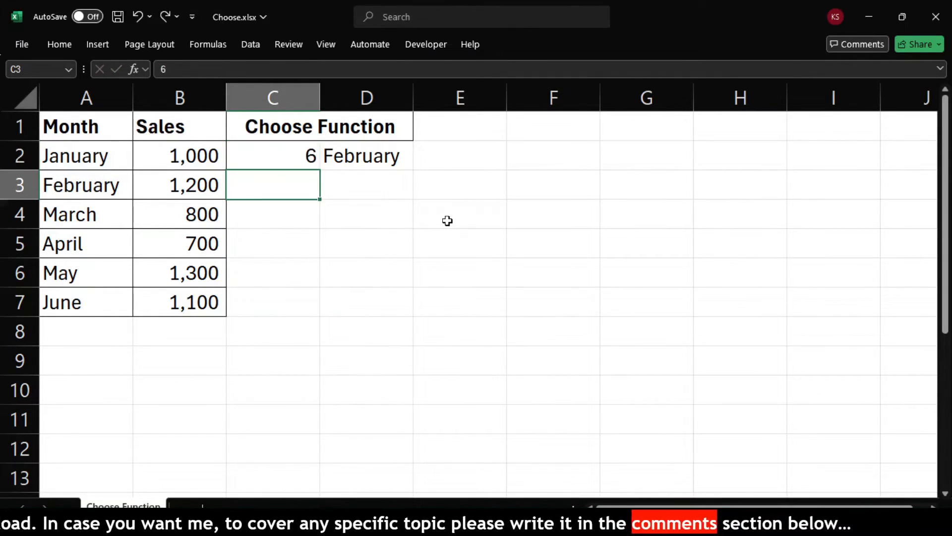
{"action": "key", "text": "Up"}
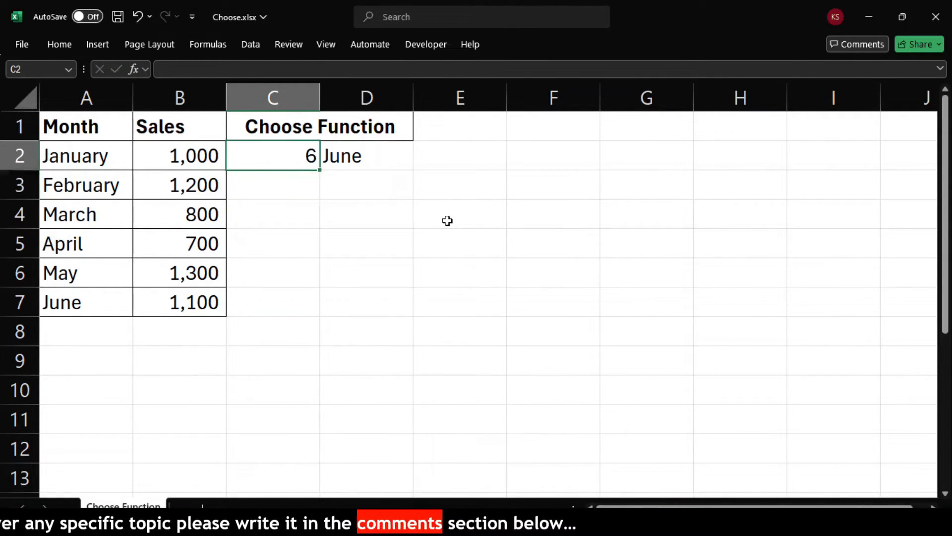
{"action": "type", "text": "4"}
{"action": "key", "text": "Return"}
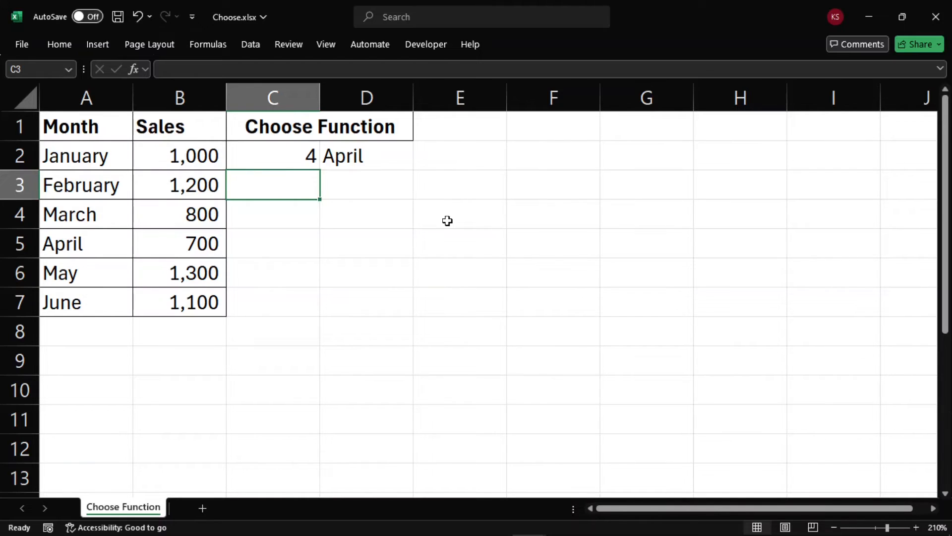
Examine the sales figures in B2:B7 alongside the month names in column A and the index cell C2.
{"action": "key", "text": "Right"}
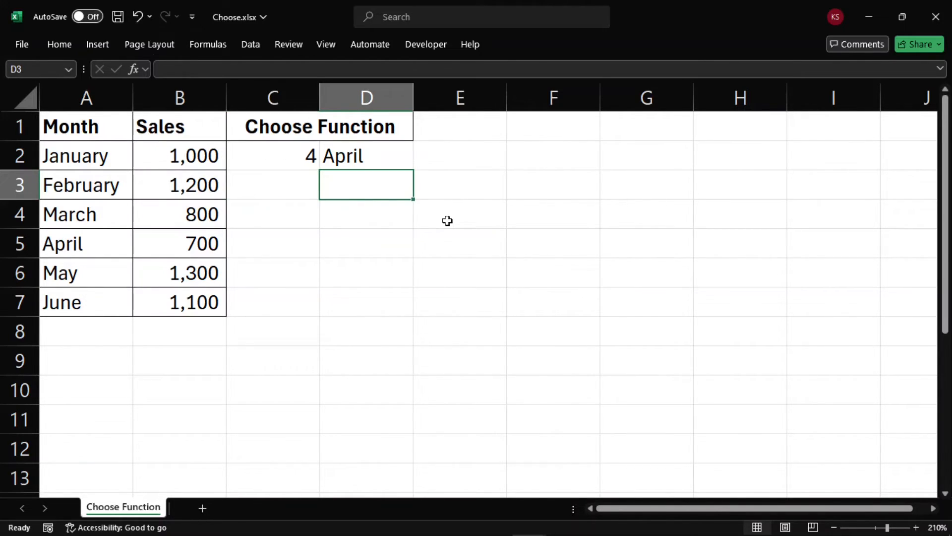
{"action": "key", "text": "Right"}
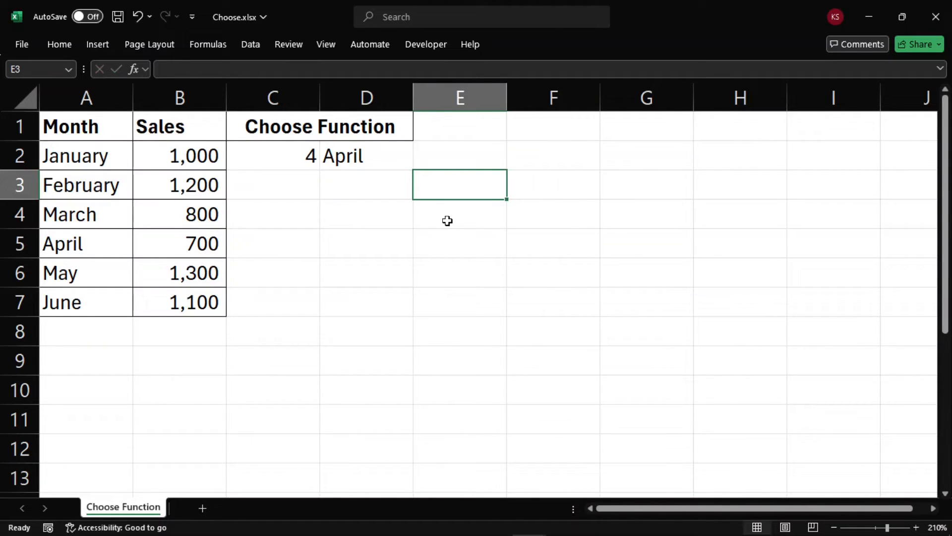
{"action": "key", "text": "Left"}
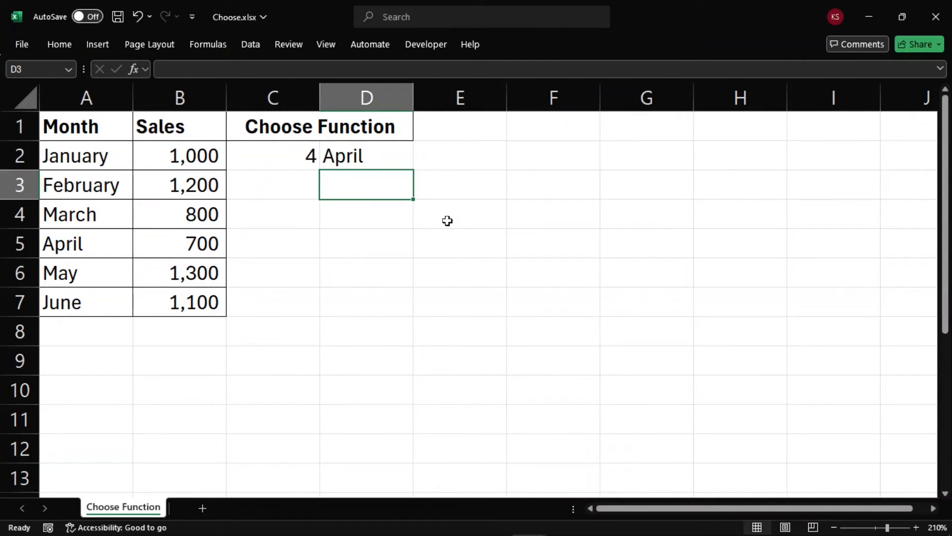
{"action": "key", "text": "Left"}
{"action": "key", "text": "Left"}
{"action": "key", "text": "Up"}
{"action": "key", "text": "Up"}
{"action": "key", "text": "Down"}
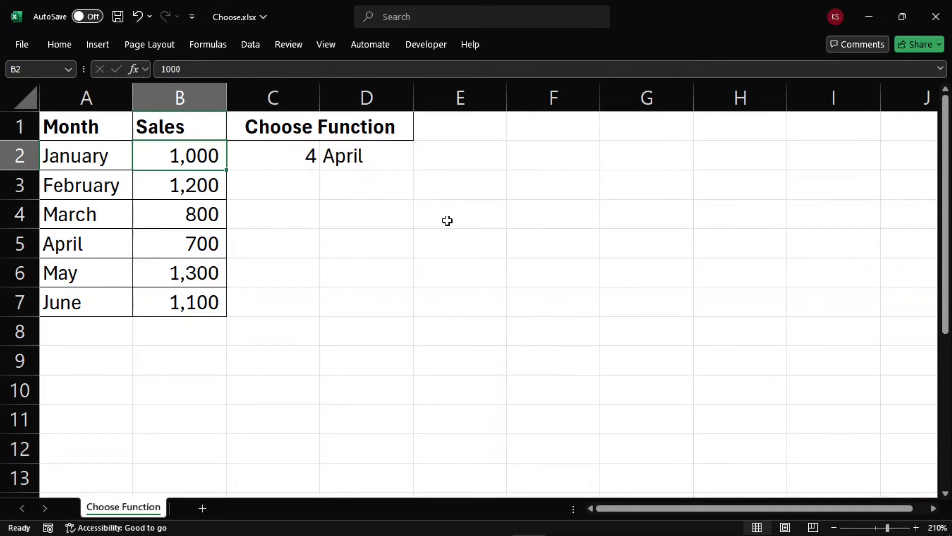
{"action": "key", "text": "ctrl+shift+Down"}
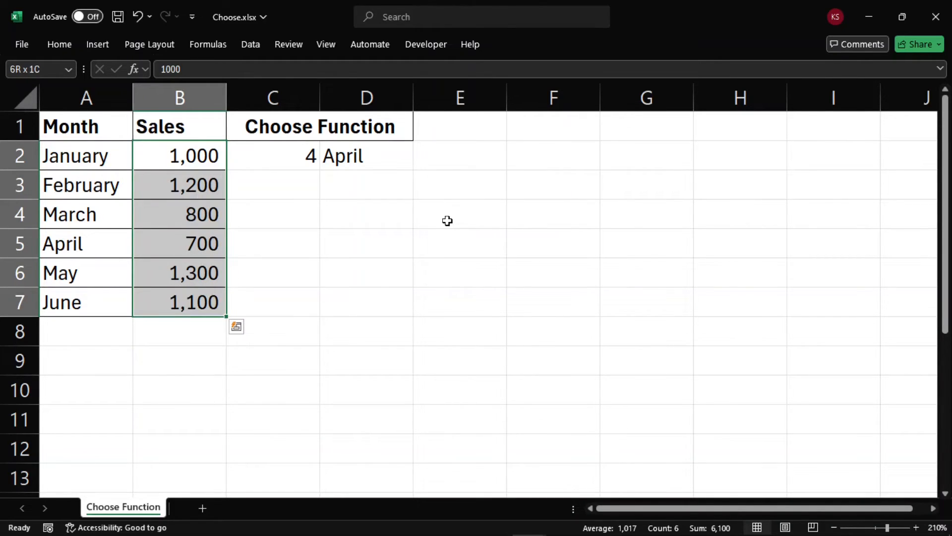
{"action": "key", "text": "Left"}
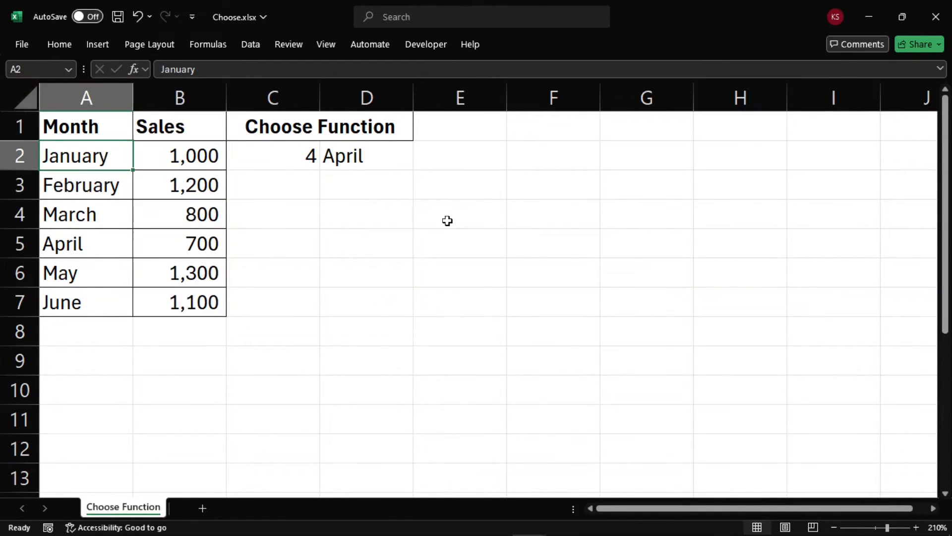
{"action": "key", "text": "Right"}
{"action": "key", "text": "Right"}
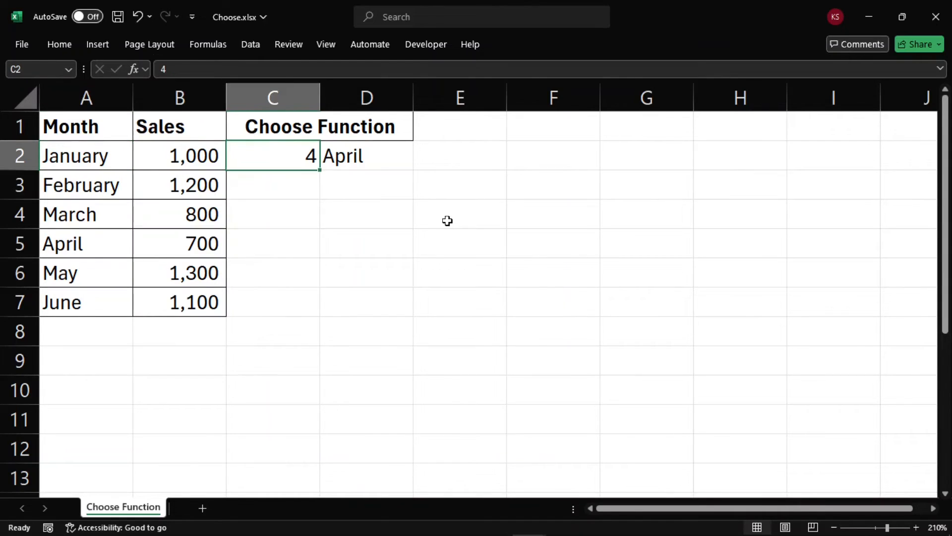
Enter the formula =CHOOSE(Match(c2,A2:A7,0),B2,B3,B4,B5,B6,B7) in cell D3.
{"action": "key", "text": "Down"}
{"action": "key", "text": "Right"}
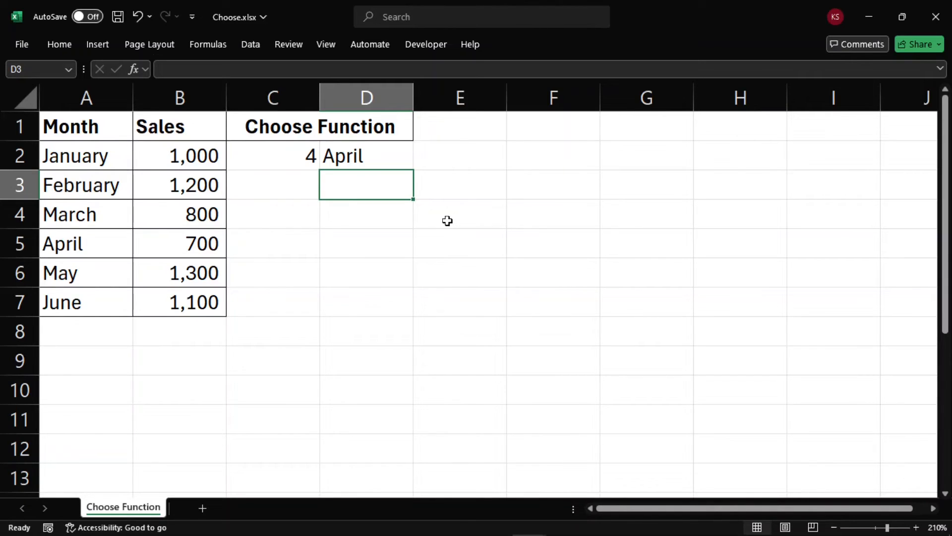
{"action": "type", "text": "=C"}
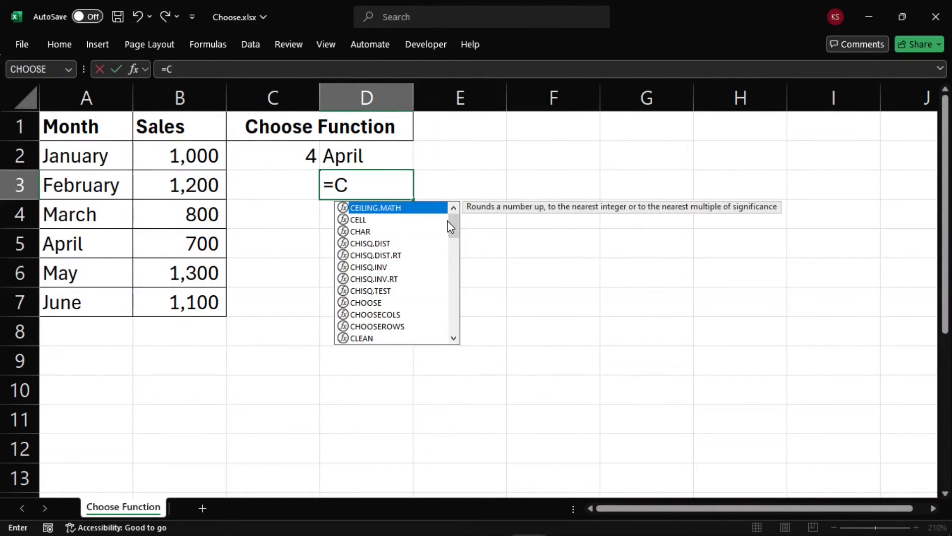
{"action": "type", "text": "hoo"}
{"action": "key", "text": "Tab"}
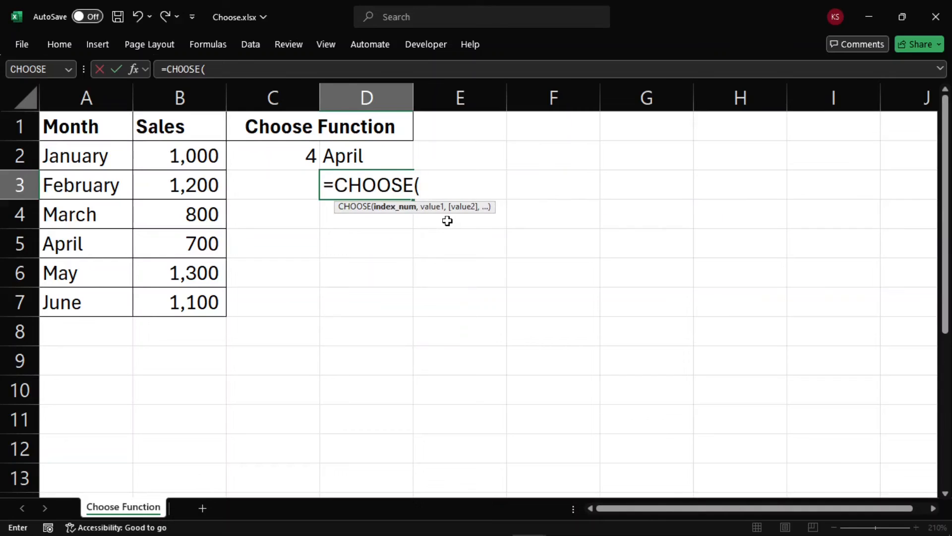
{"action": "type", "text": "Match"}
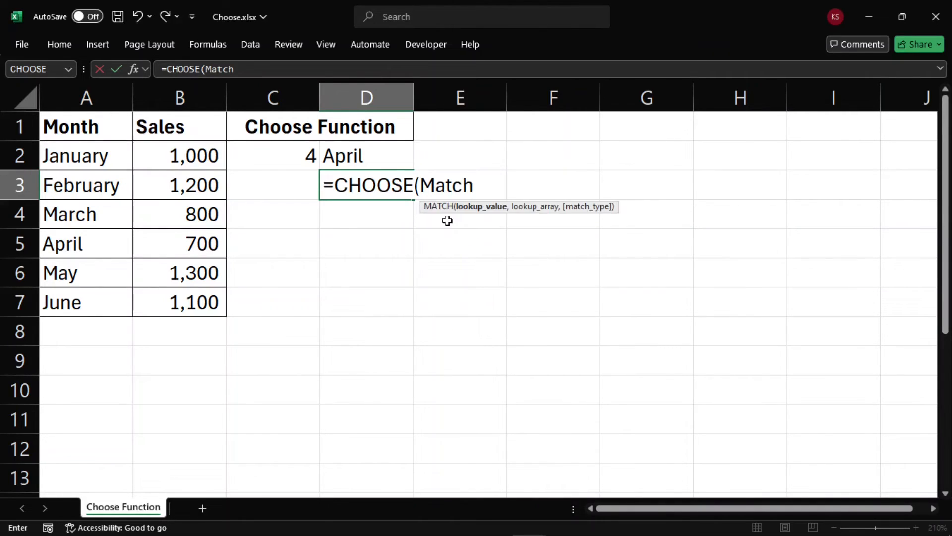
{"action": "type", "text": "(c2"}
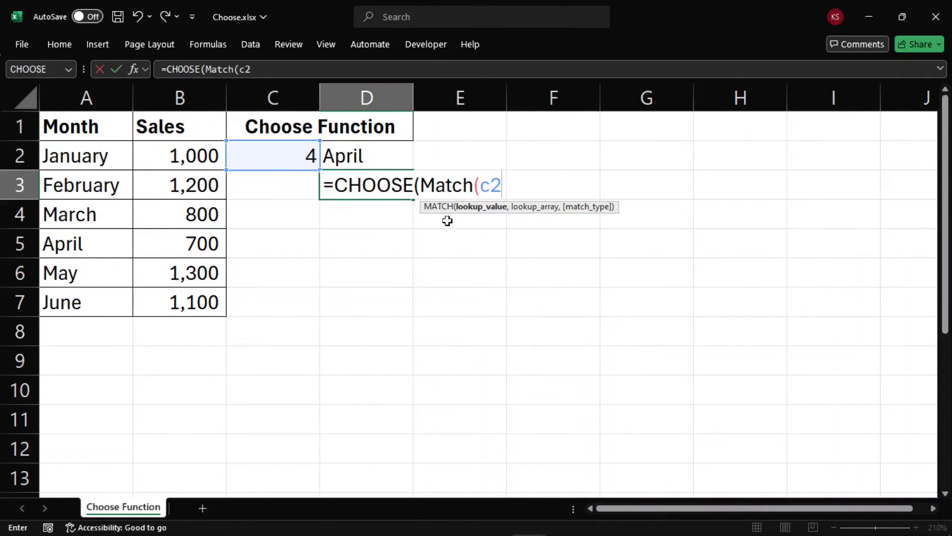
{"action": "type", "text": ",A2"}
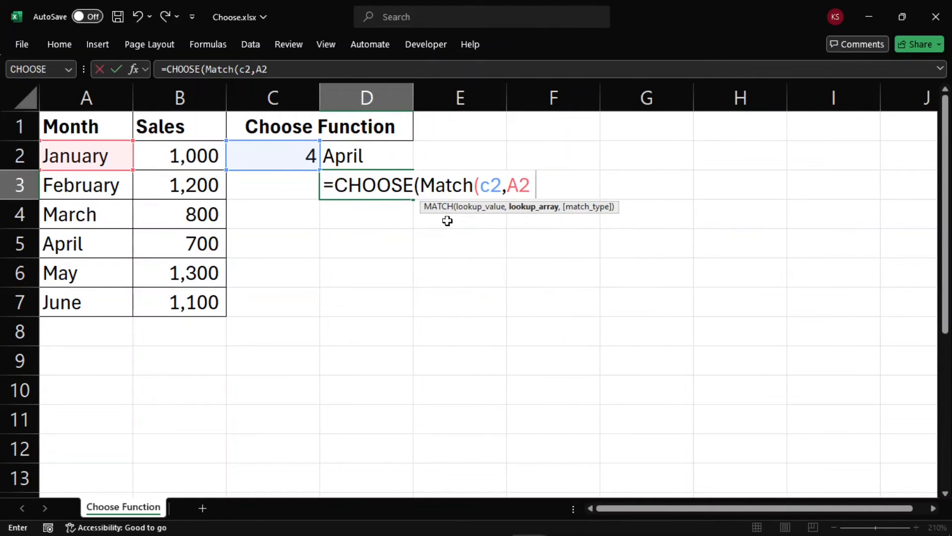
{"action": "type", "text": ":A7"}
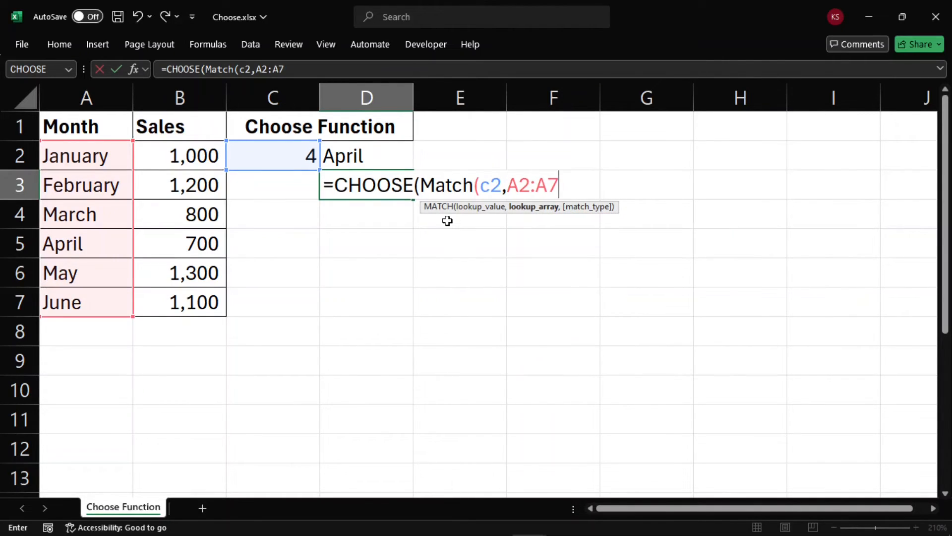
{"action": "type", "text": ",0),"}
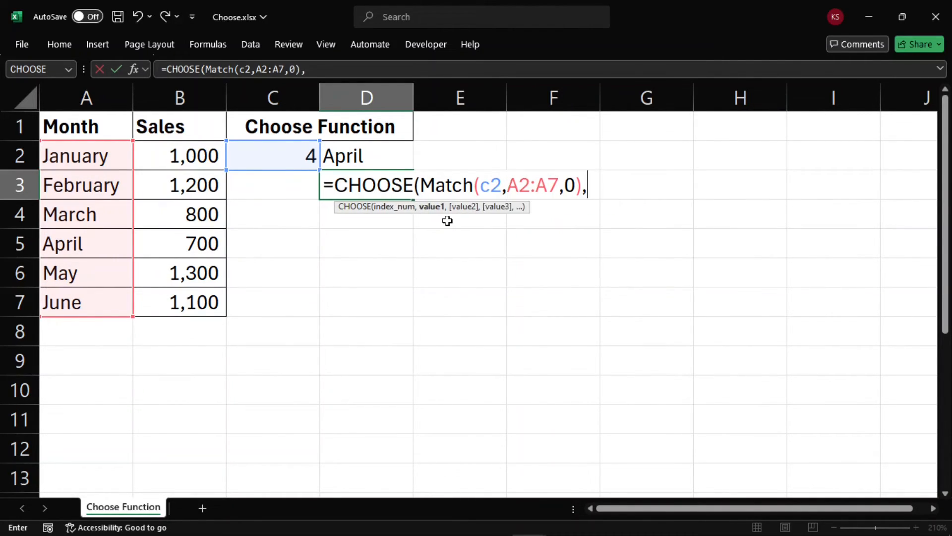
{"action": "type", "text": "B2,B"}
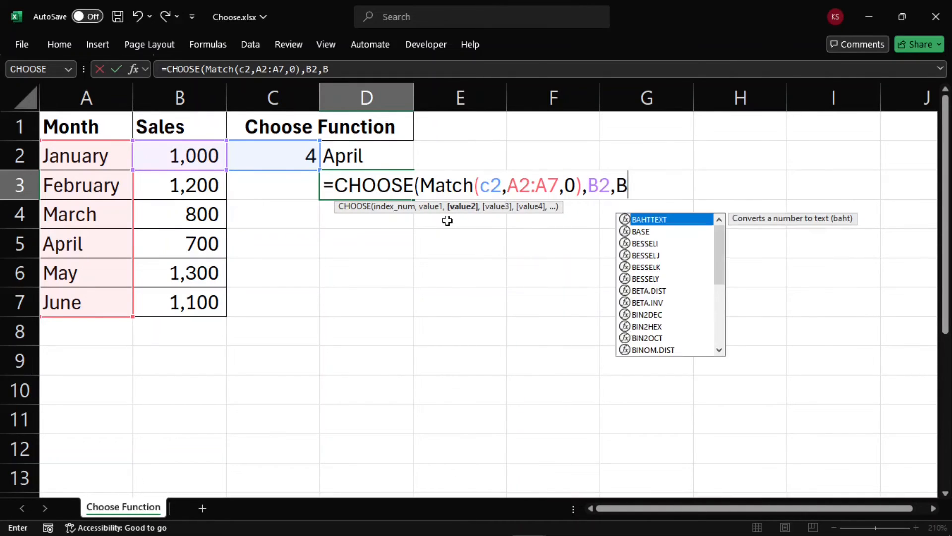
{"action": "type", "text": "3,B4,B"}
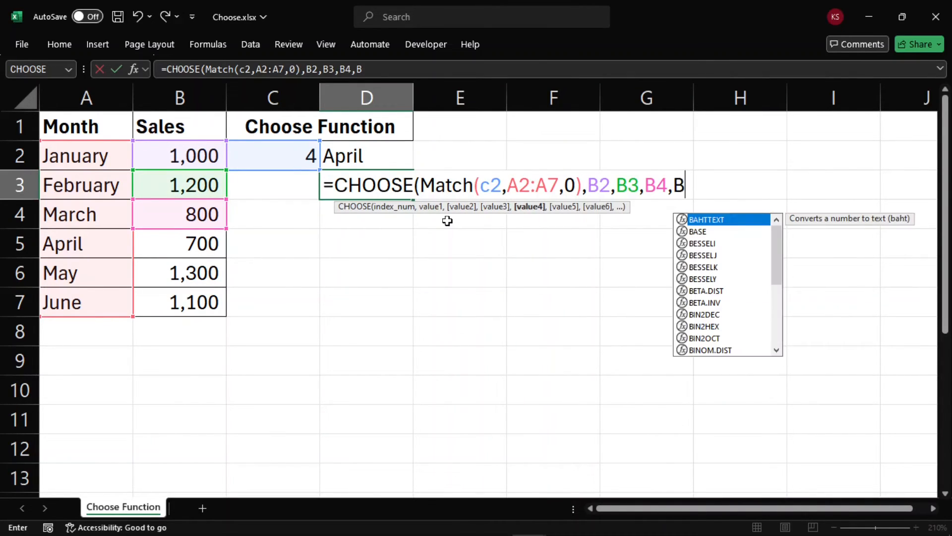
{"action": "type", "text": "5,B6,"}
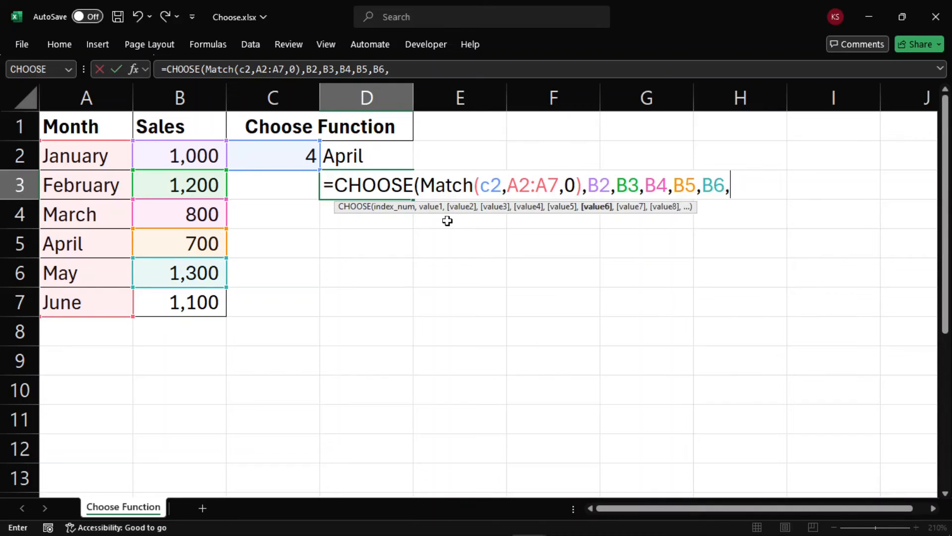
{"action": "type", "text": "B7)"}
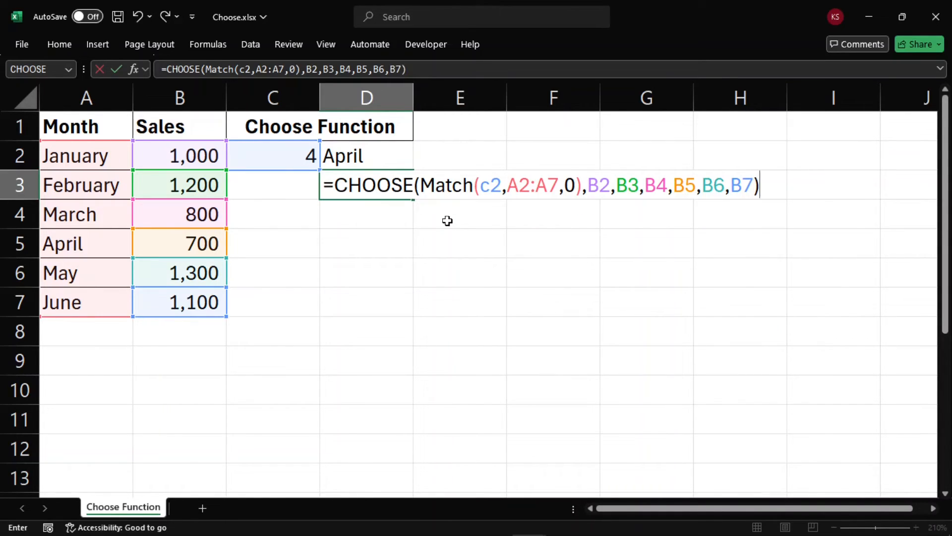
{"action": "key", "text": "Return"}
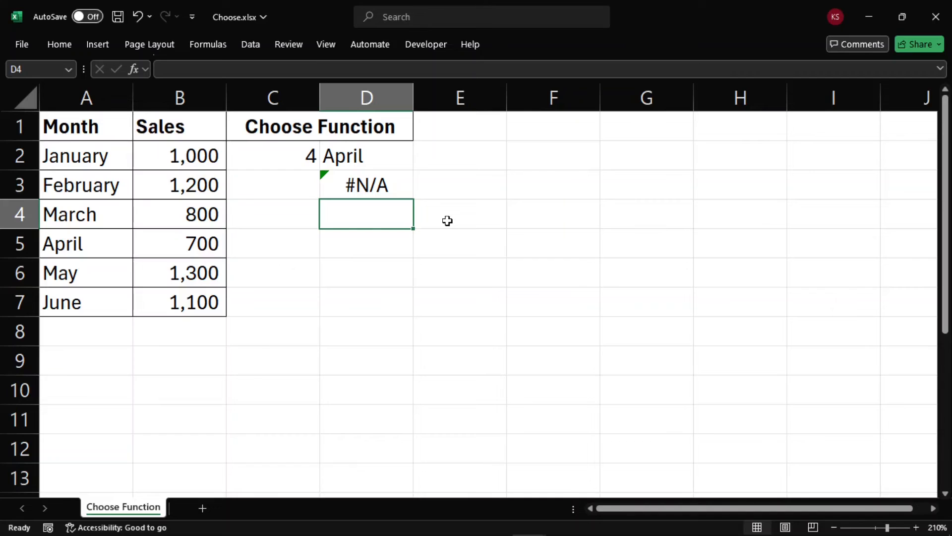
Test the sales lookup in D3 by entering February, April, January, March and June one after another in cell C2.
{"action": "key", "text": "Up"}
{"action": "key", "text": "Up"}
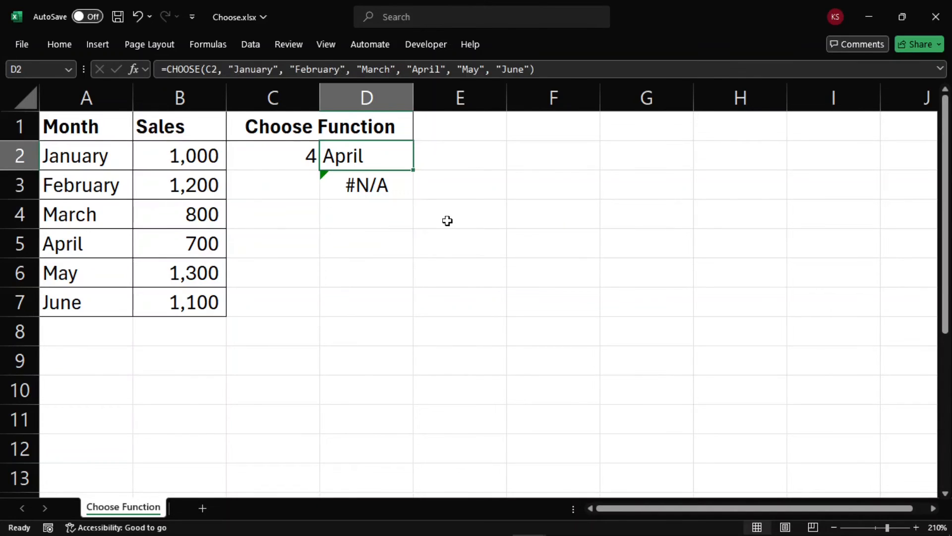
{"action": "key", "text": "Left"}
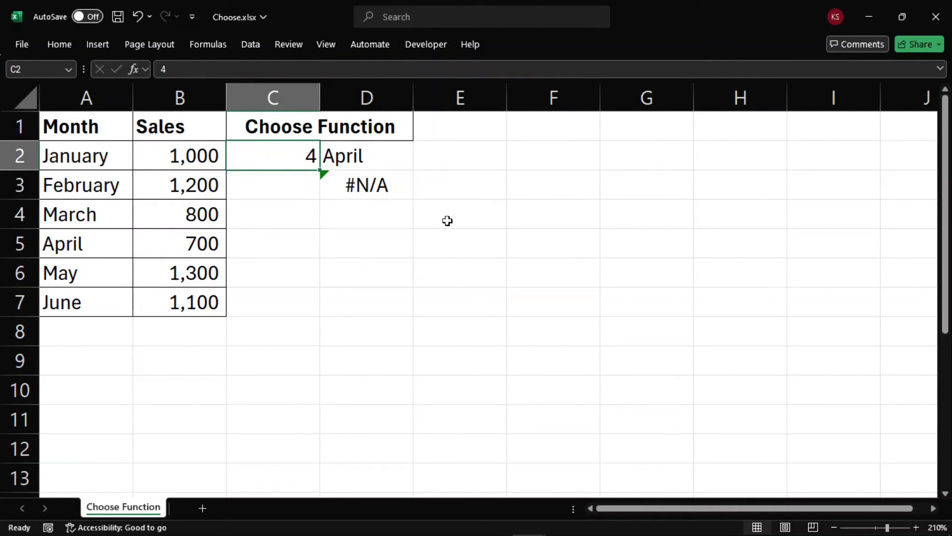
{"action": "type", "text": "February"}
{"action": "key", "text": "Return"}
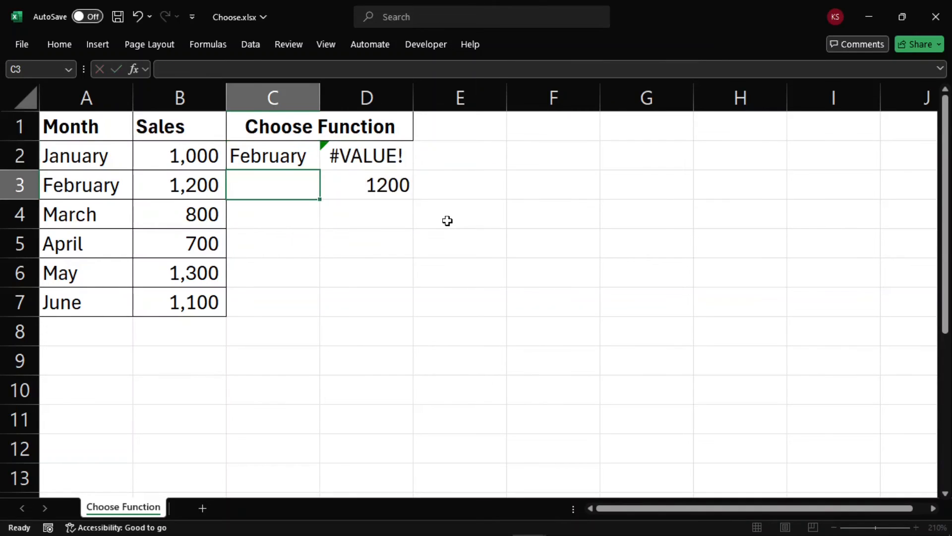
{"action": "key", "text": "Up"}
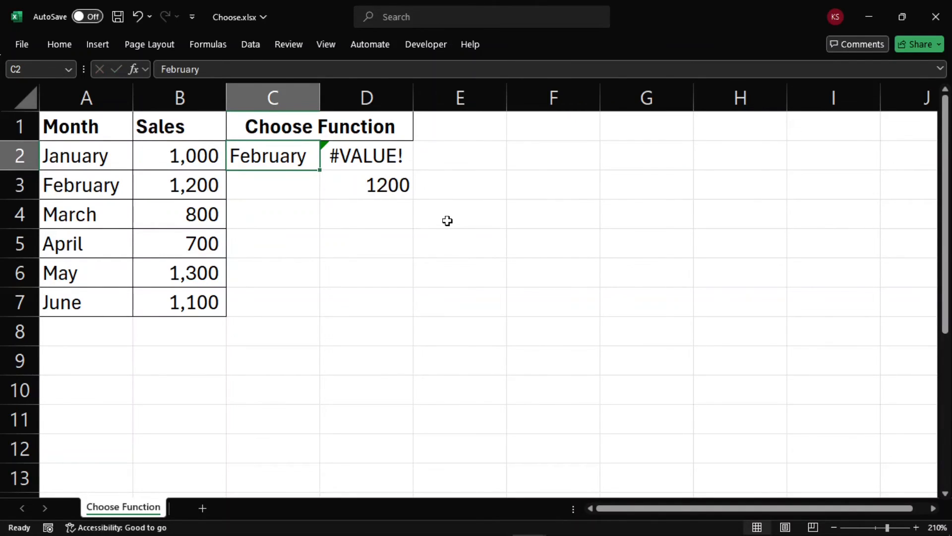
{"action": "type", "text": "April"}
{"action": "key", "text": "Return"}
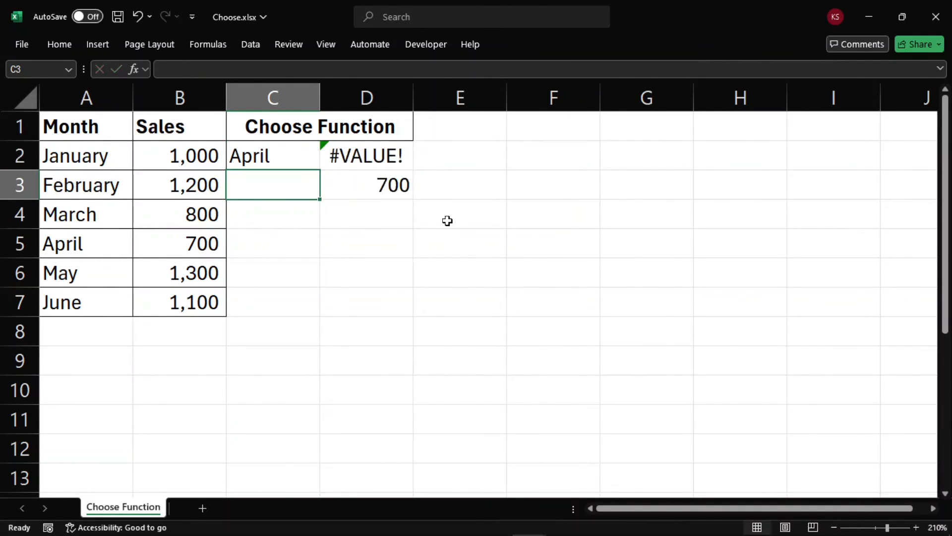
{"action": "key", "text": "Up"}
{"action": "type", "text": "January"}
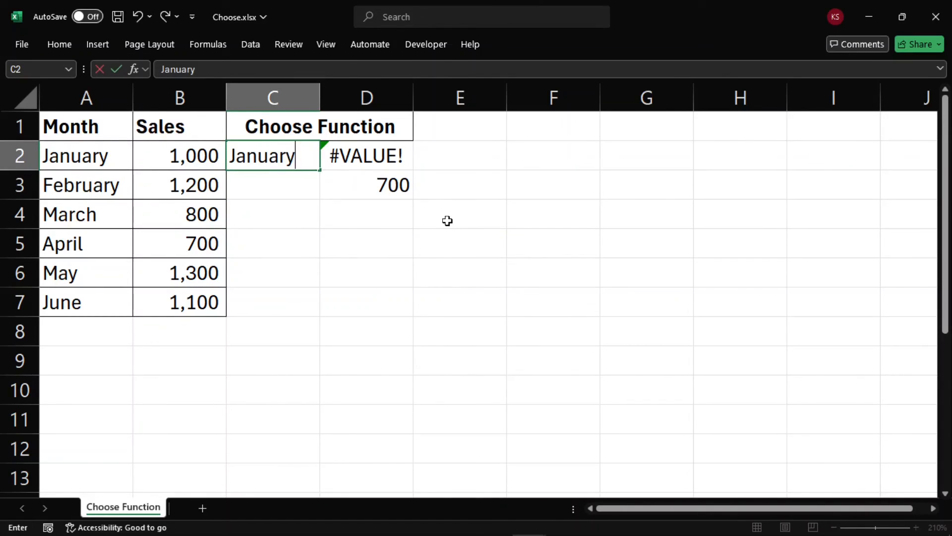
{"action": "key", "text": "Return"}
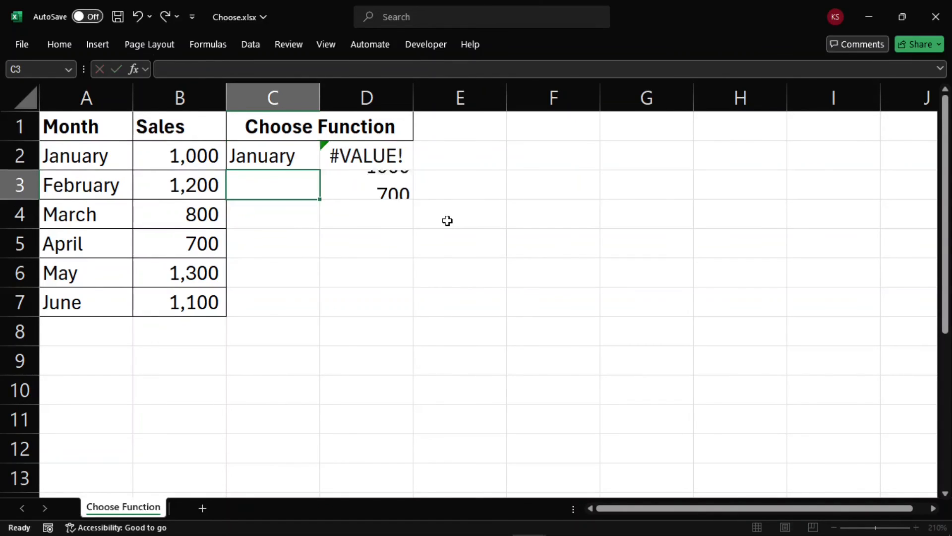
{"action": "key", "text": "Up"}
{"action": "type", "text": "March"}
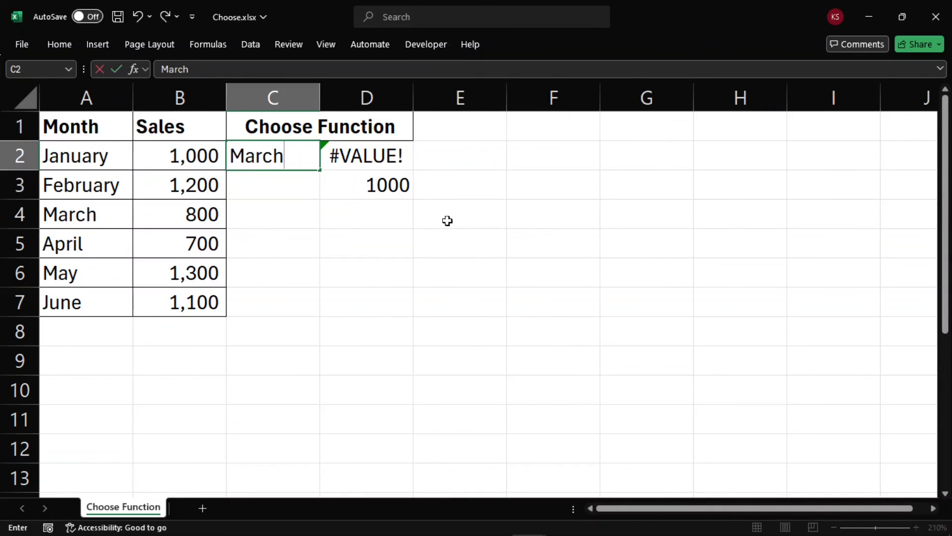
{"action": "key", "text": "Return"}
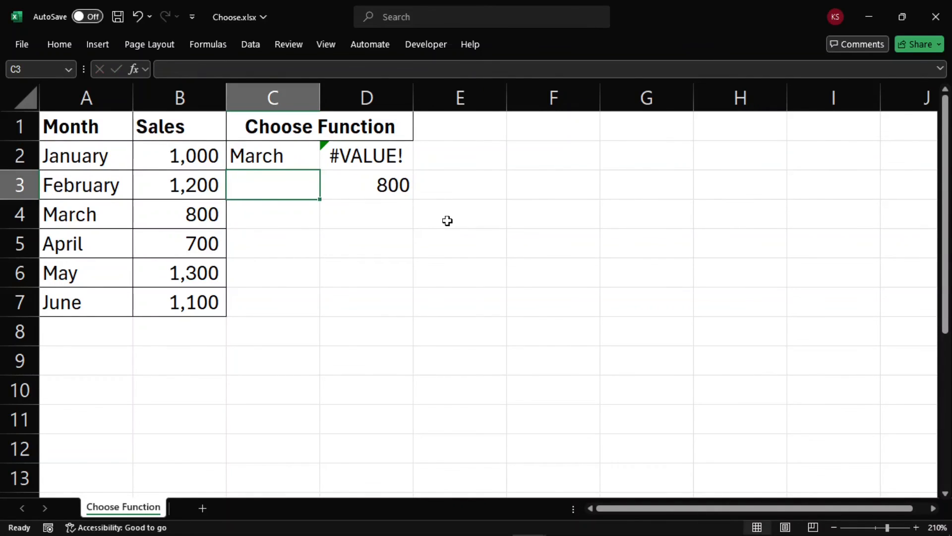
{"action": "key", "text": "Up"}
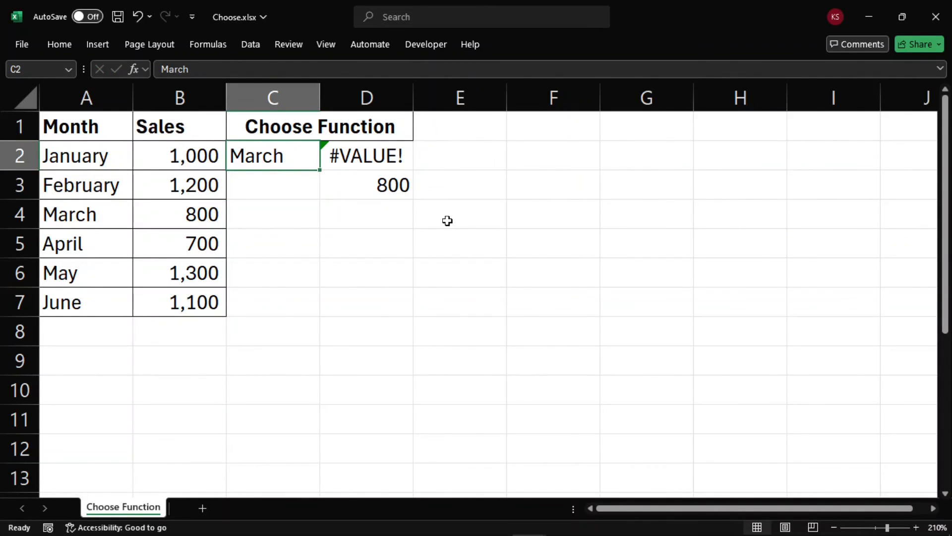
{"action": "type", "text": "June"}
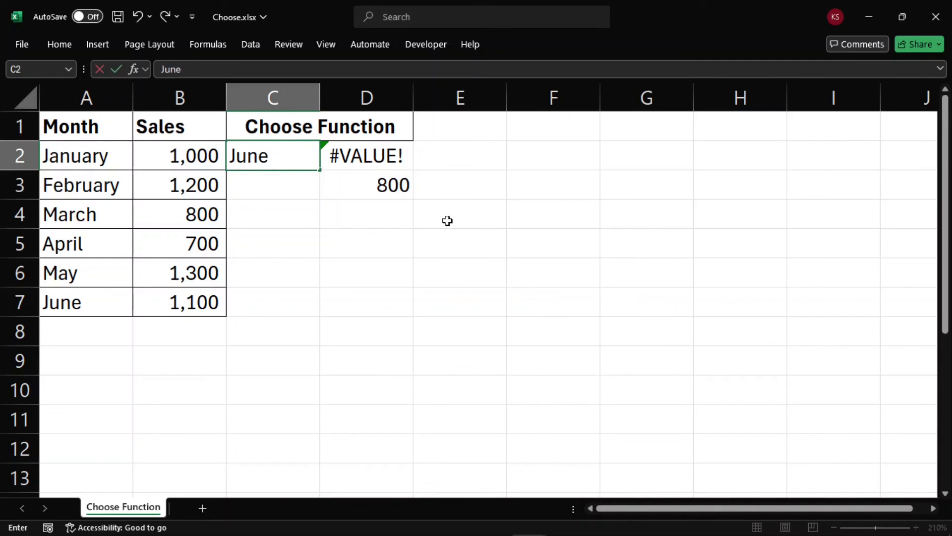
{"action": "key", "text": "Return"}
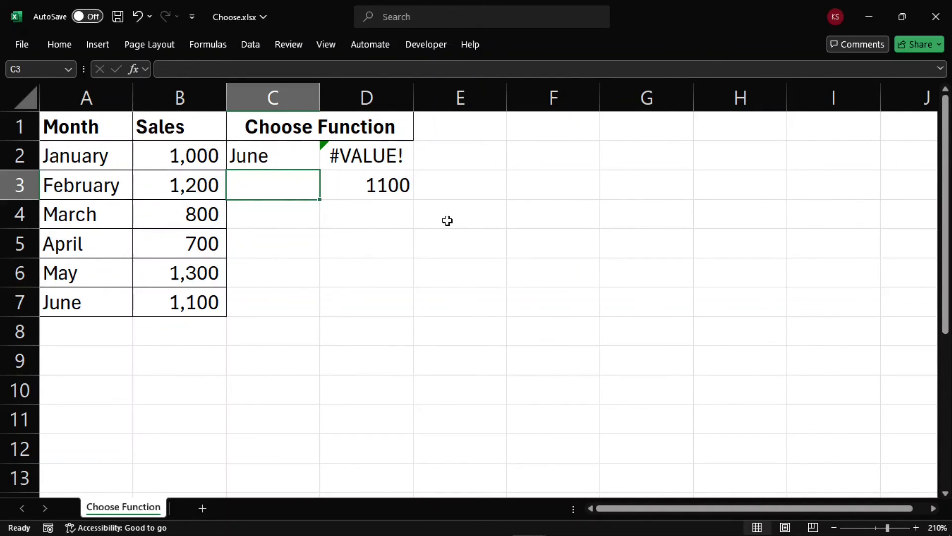